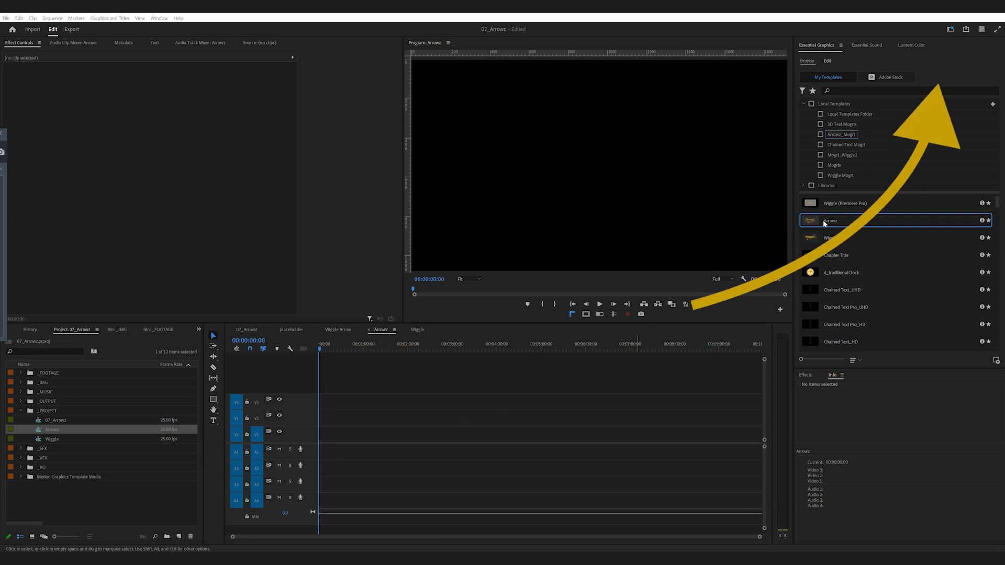
- Place the Arrowz template at the start of the V1 track and select the new clip
{"action": "left_click_drag", "start_coordinate": [823, 220], "coordinate": [316, 431]}
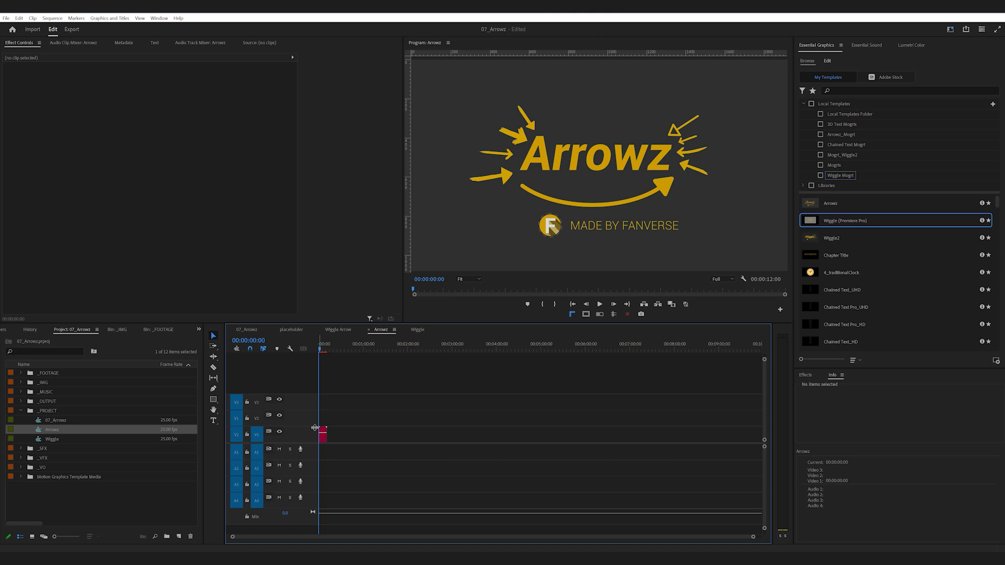
{"action": "scroll", "coordinate": [342, 402], "scroll_direction": "up", "scroll_amount": 8}
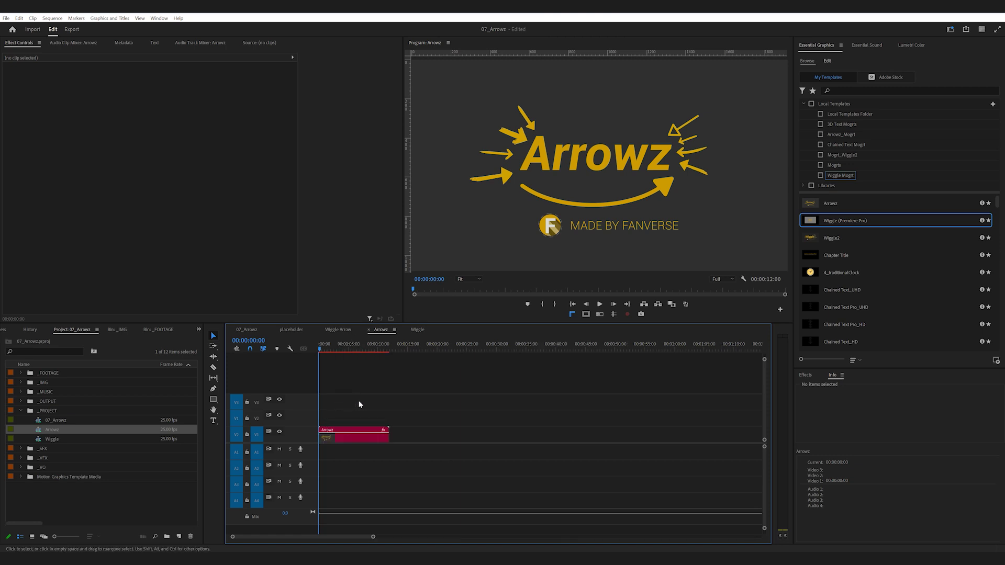
{"action": "left_click_drag", "start_coordinate": [357, 408], "coordinate": [382, 445]}
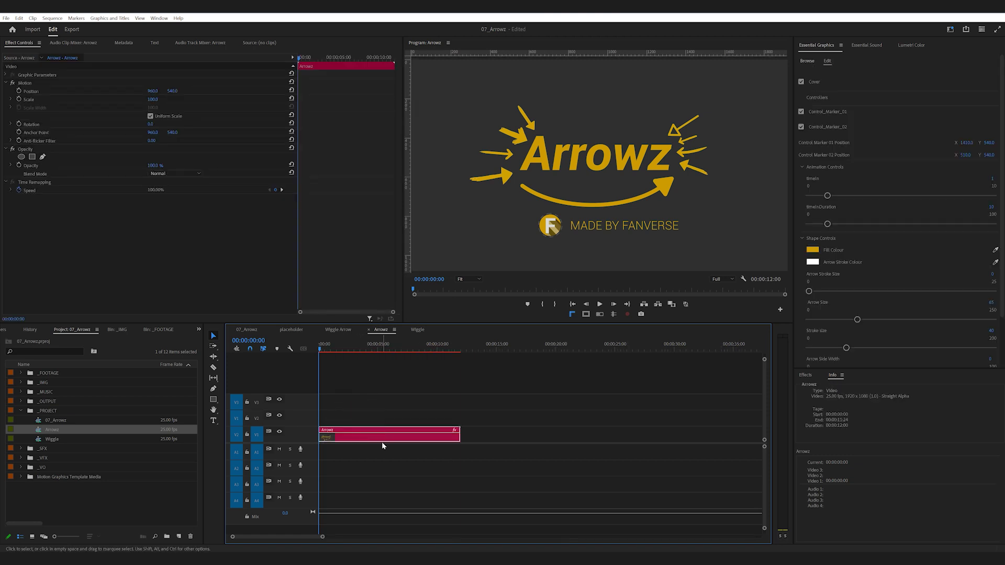
- Turn off the cover and both control markers of the Arrowz clip and play the arrow animation from the start
{"action": "left_click", "coordinate": [803, 82]}
{"action": "left_click", "coordinate": [802, 112]}
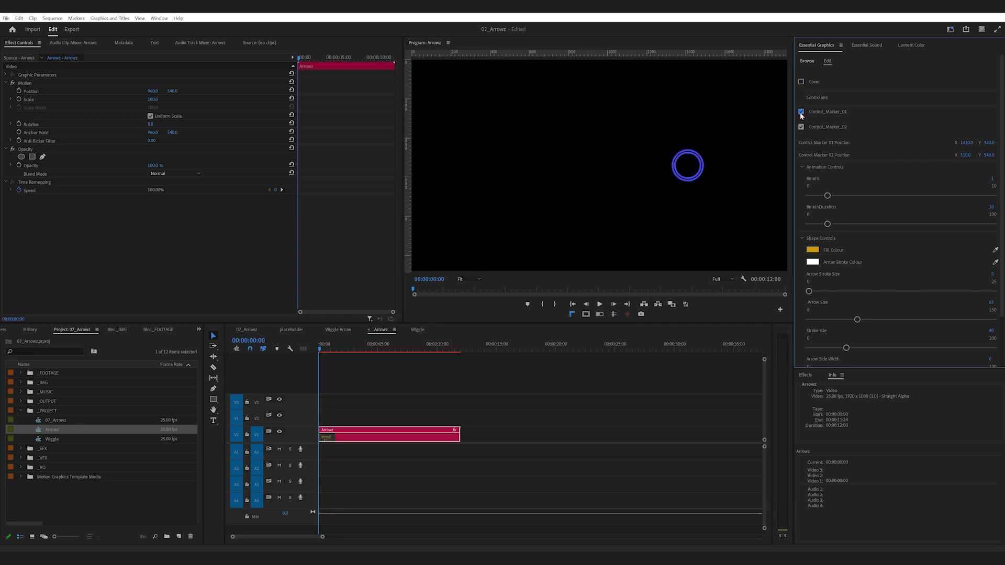
{"action": "left_click", "coordinate": [801, 126]}
{"action": "key", "text": "space"}
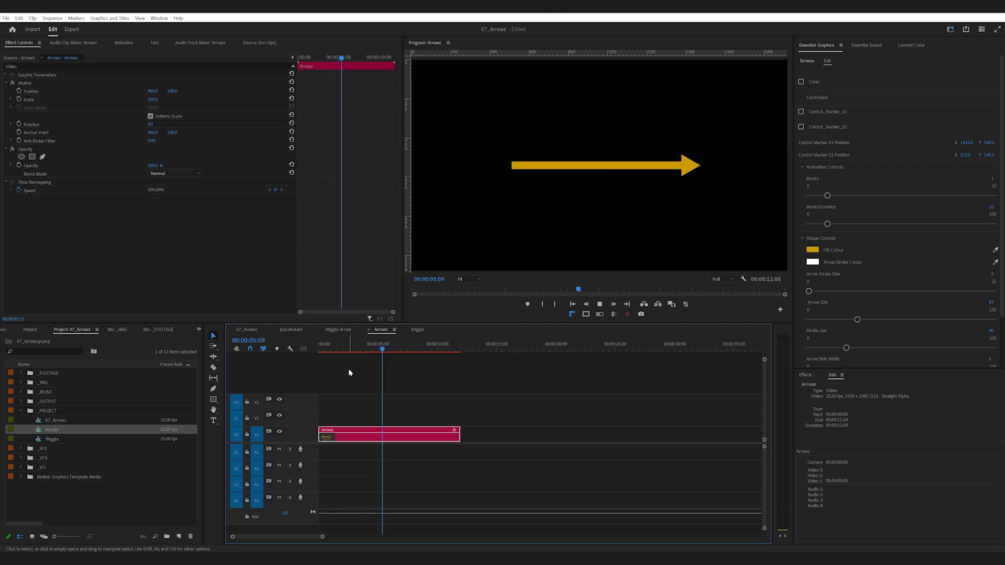
{"action": "left_click_drag", "start_coordinate": [354, 347], "coordinate": [302, 350]}
{"action": "key", "text": "space"}
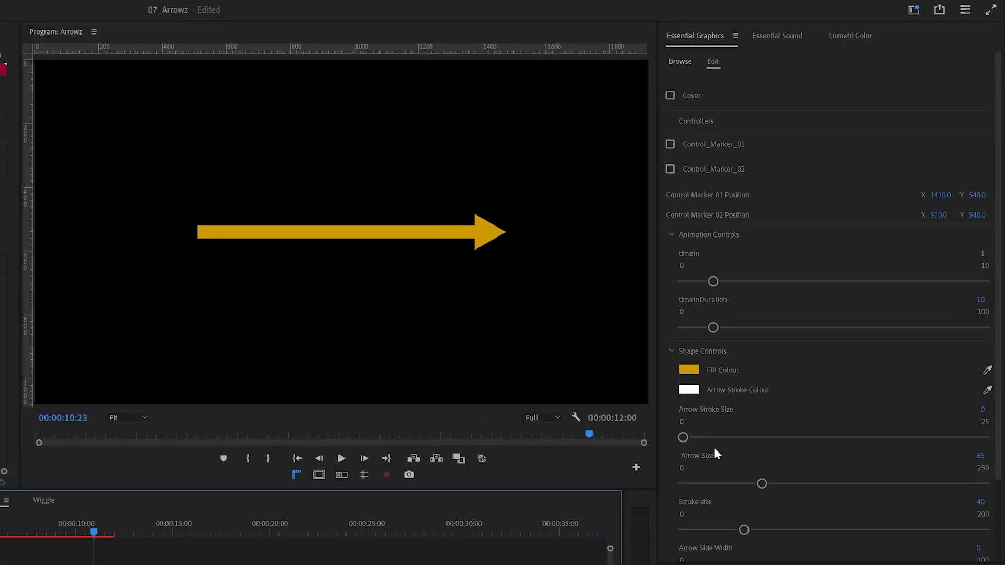
- Curve the arrow upward by setting Control Marker 01's Y position to 189, showing both control markers only during the adjustment
{"action": "left_click", "coordinate": [673, 142]}
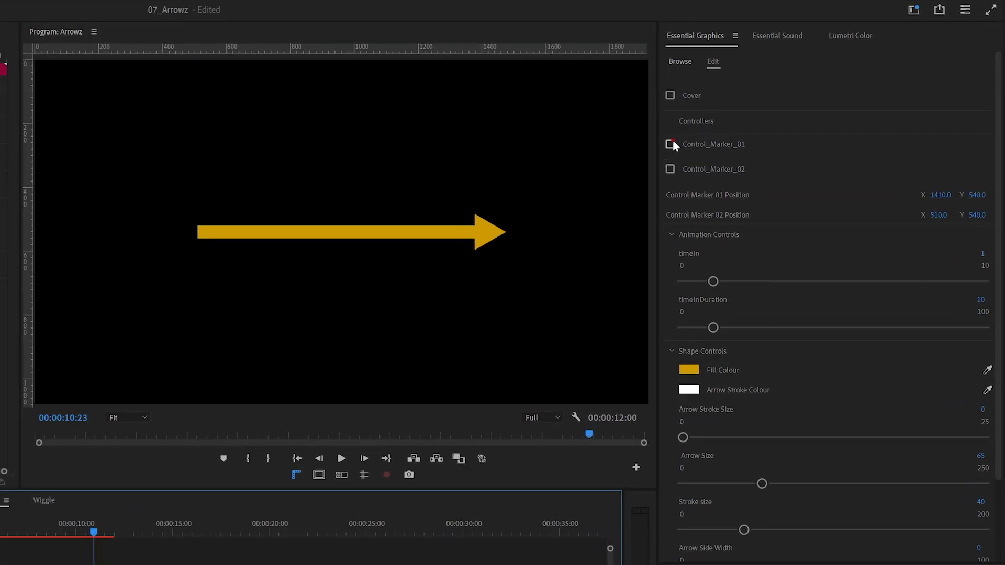
{"action": "left_click", "coordinate": [670, 170]}
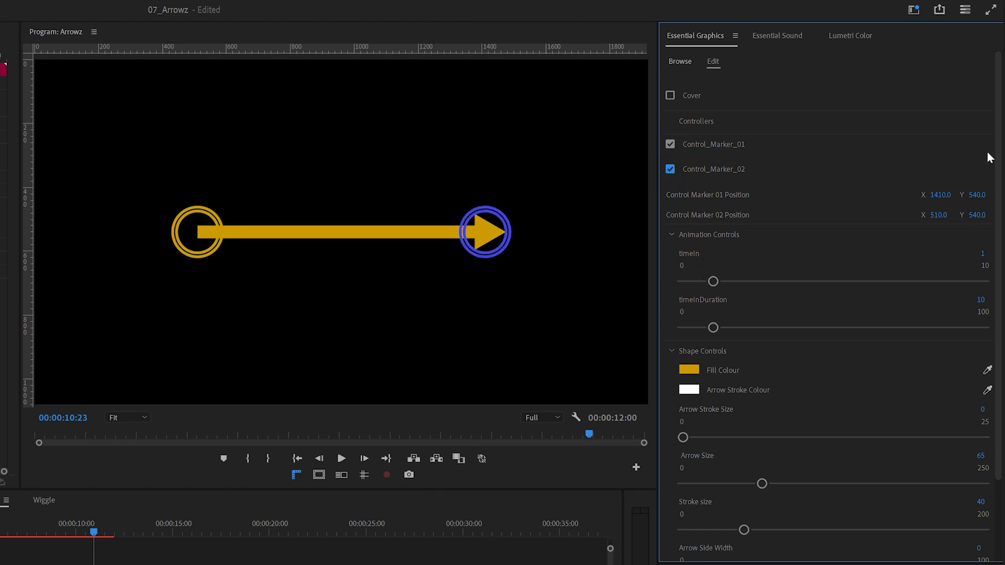
{"action": "mouse_move", "coordinate": [977, 194]}
{"action": "left_mouse_down"}
{"action": "mouse_move", "coordinate": [1004, 195]}
{"action": "mouse_move", "coordinate": [930, 195]}
{"action": "left_mouse_up"}
{"action": "left_click", "coordinate": [670, 144]}
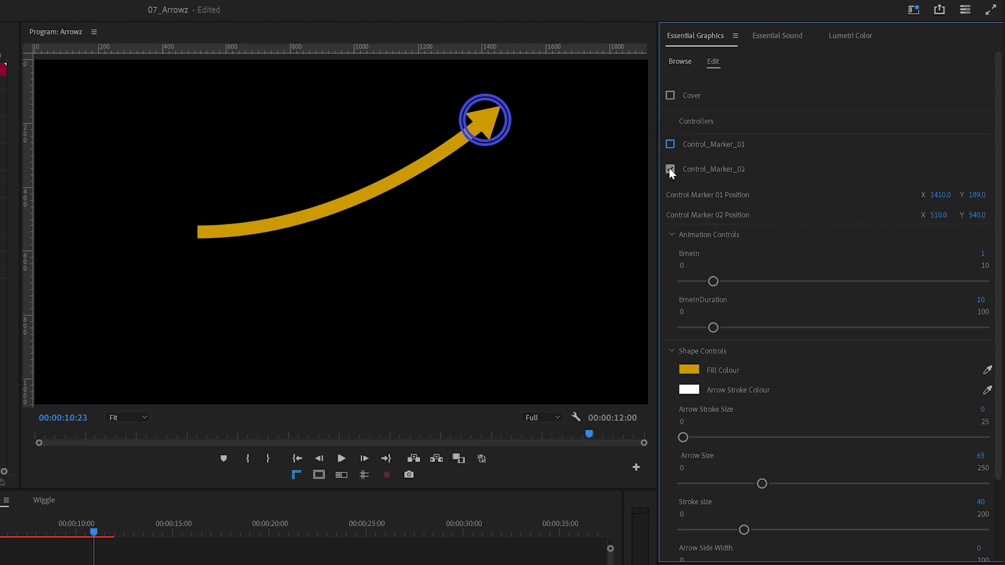
{"action": "left_click", "coordinate": [671, 169]}
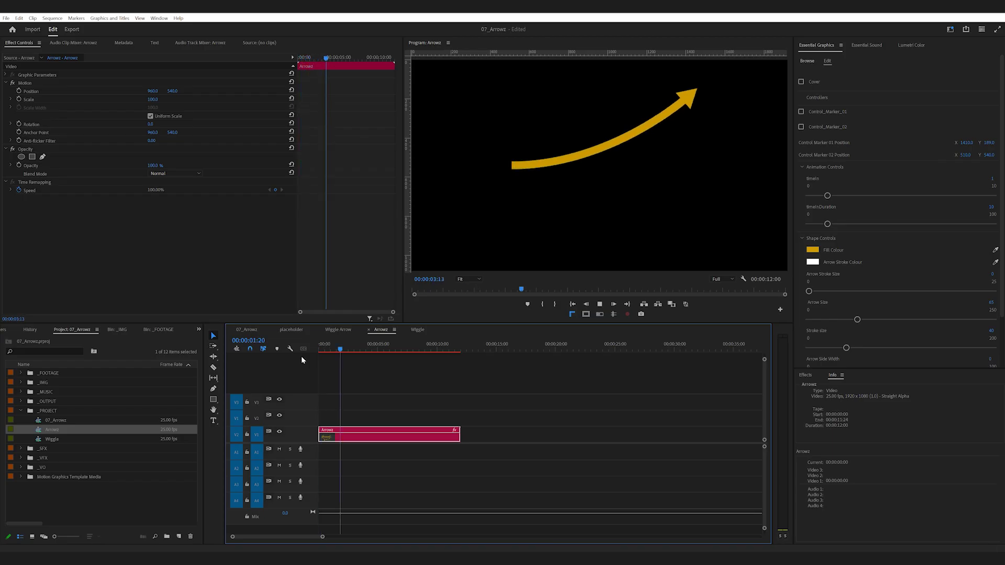
- Play the upward-curving arrow's animation from the start of the sequence
{"action": "key", "text": "space"}
{"action": "left_click_drag", "start_coordinate": [359, 351], "coordinate": [307, 351]}
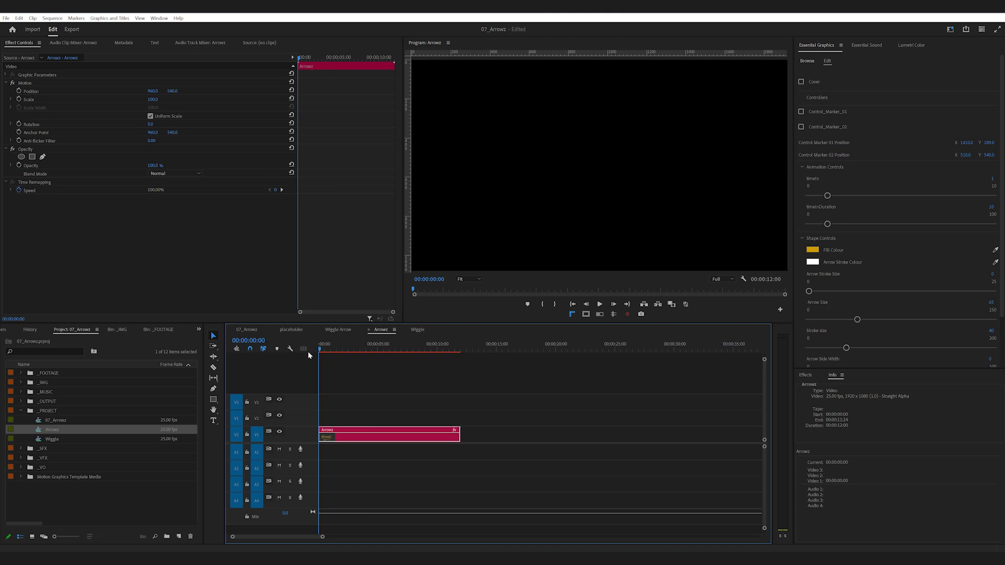
{"action": "key", "text": "space"}
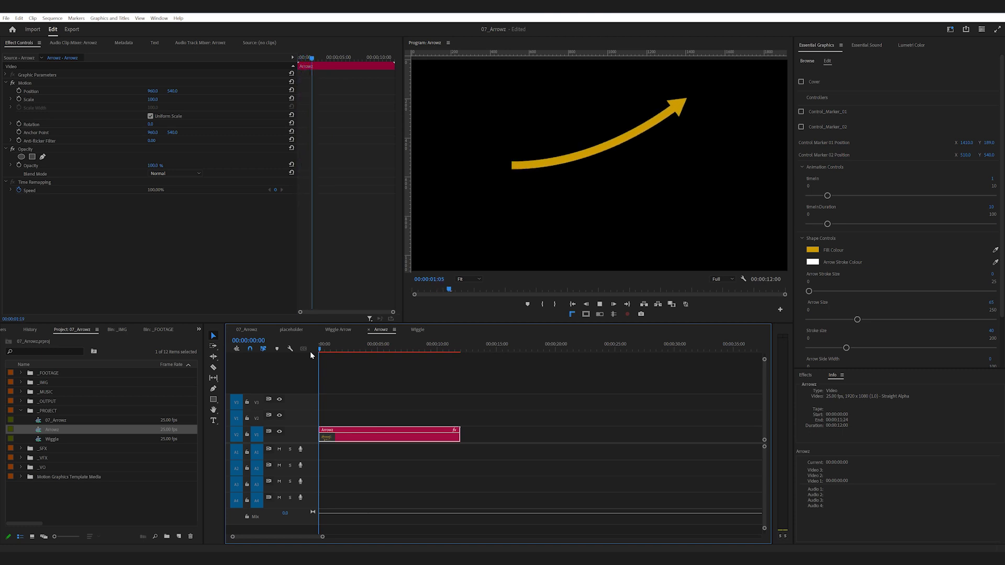
{"action": "key", "text": "space"}
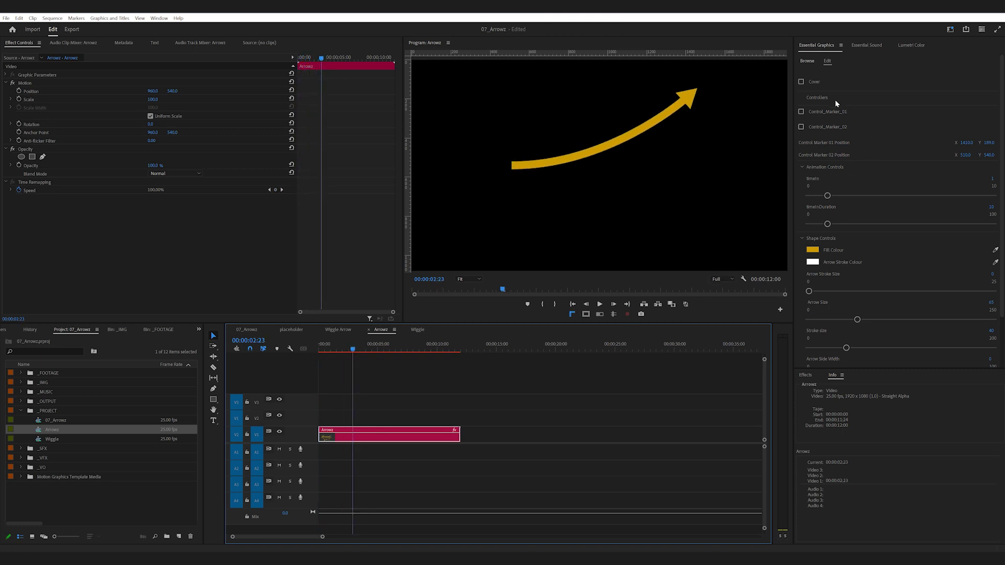
- Show only the Control_Marker_01 overlay and bend the arrow downward by setting Control Marker 02's Y position to about 990
{"action": "left_click", "coordinate": [801, 126]}
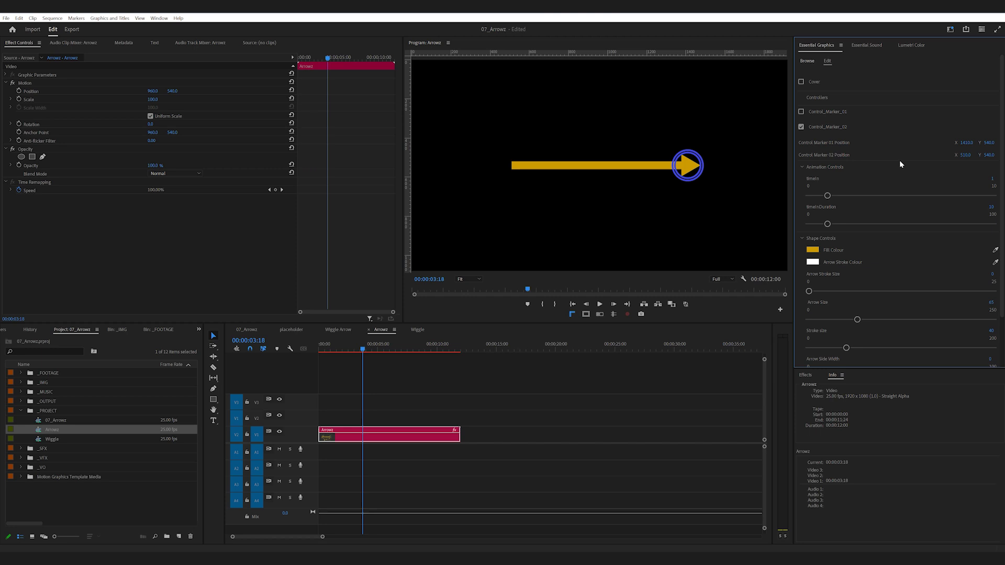
{"action": "left_click", "coordinate": [801, 111]}
{"action": "left_click", "coordinate": [802, 126]}
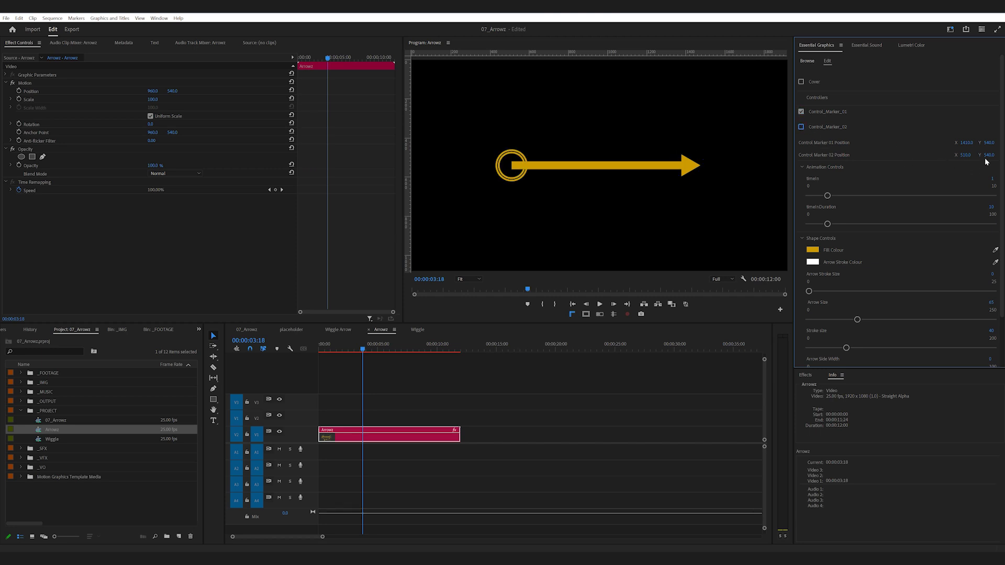
{"action": "left_click_drag", "start_coordinate": [989, 155], "coordinate": [997, 155]}
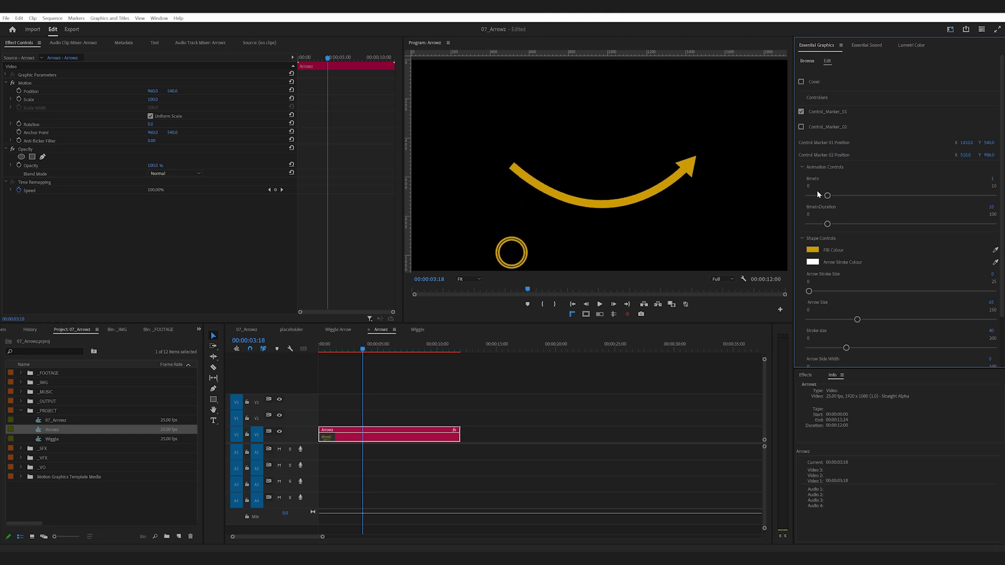
- Play the downward-bent arrow's animation from the start of the sequence
{"action": "left_click_drag", "start_coordinate": [340, 345], "coordinate": [295, 345]}
{"action": "key", "text": "space"}
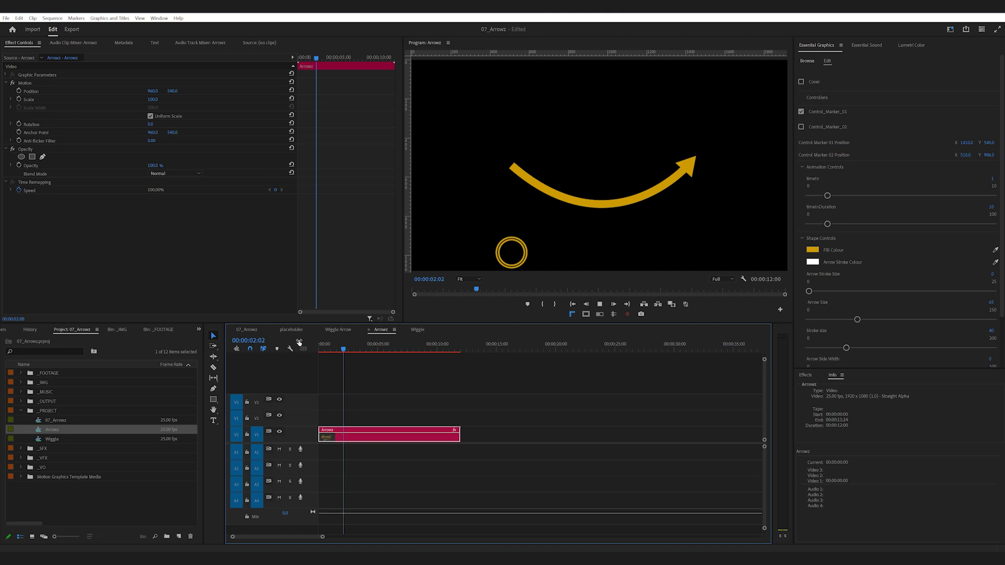
{"action": "key", "text": "space"}
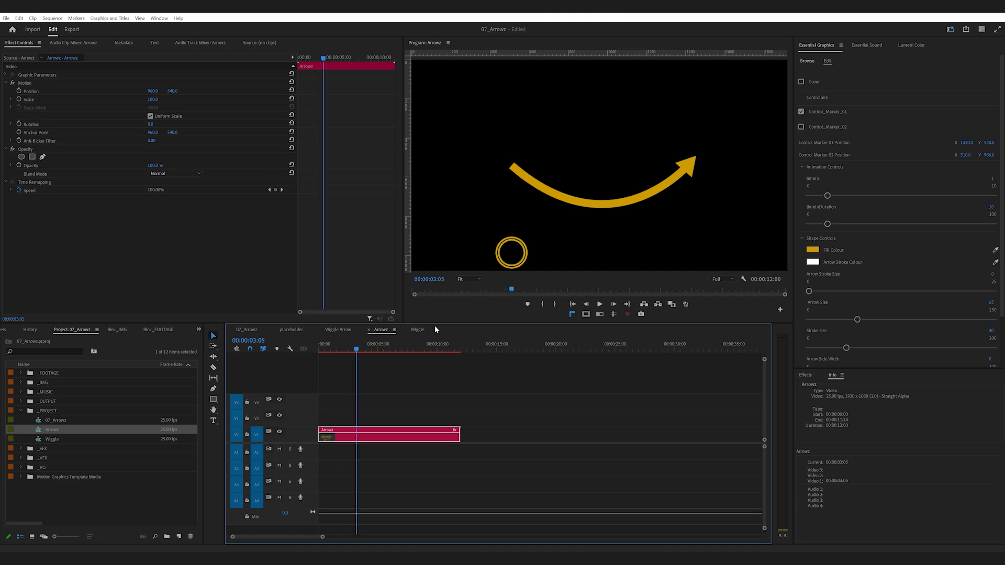
- Arch the arrow by setting Control Marker 02's Y to -146 and Control Marker 01's position to X 1074, Y 690
{"action": "left_click_drag", "start_coordinate": [989, 155], "coordinate": [519, 155]}
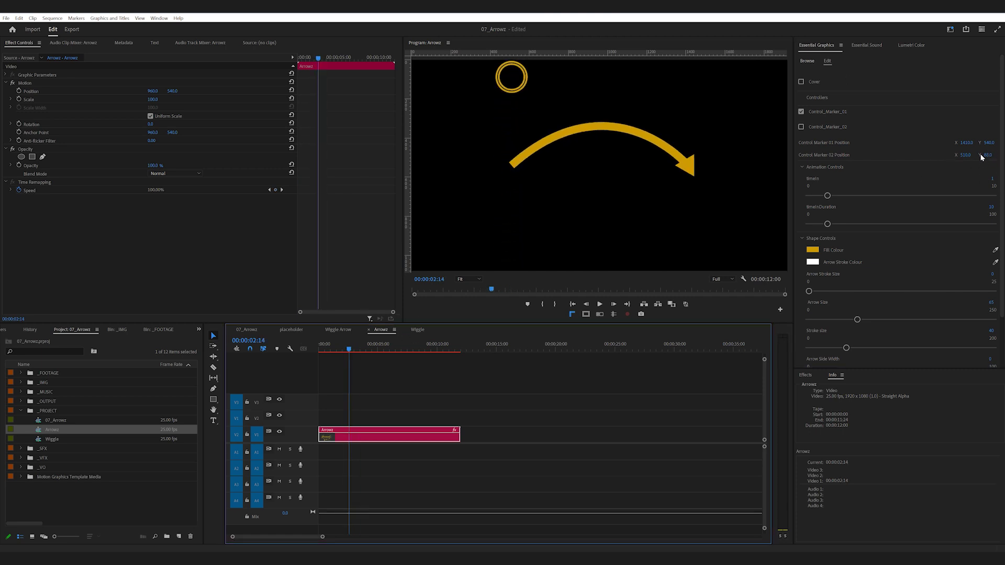
{"action": "left_click_drag", "start_coordinate": [985, 155], "coordinate": [862, 156]}
{"action": "left_click", "coordinate": [820, 129]}
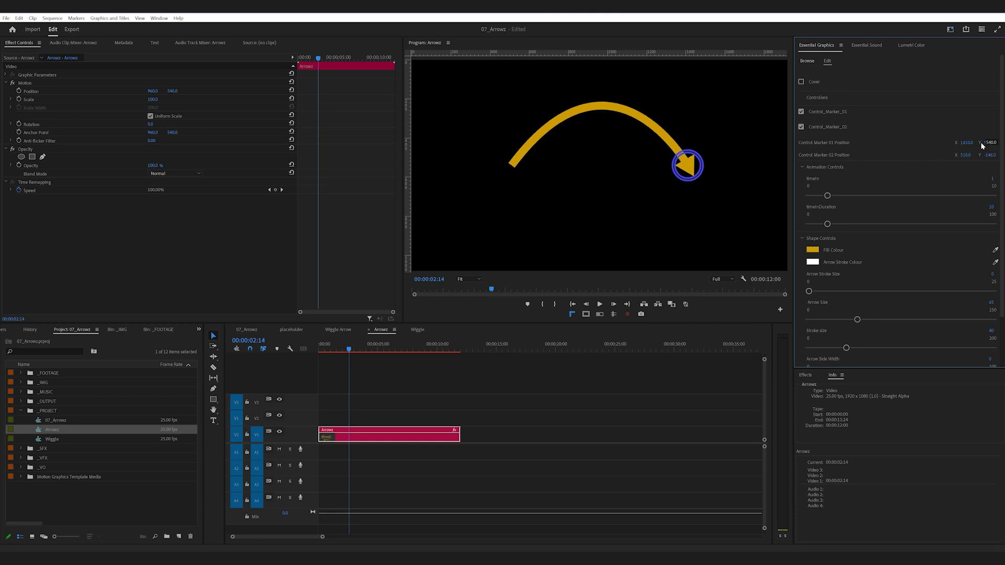
{"action": "mouse_move", "coordinate": [967, 142]}
{"action": "left_mouse_down"}
{"action": "mouse_move", "coordinate": [791, 143]}
{"action": "mouse_move", "coordinate": [1004, 143]}
{"action": "left_mouse_up"}
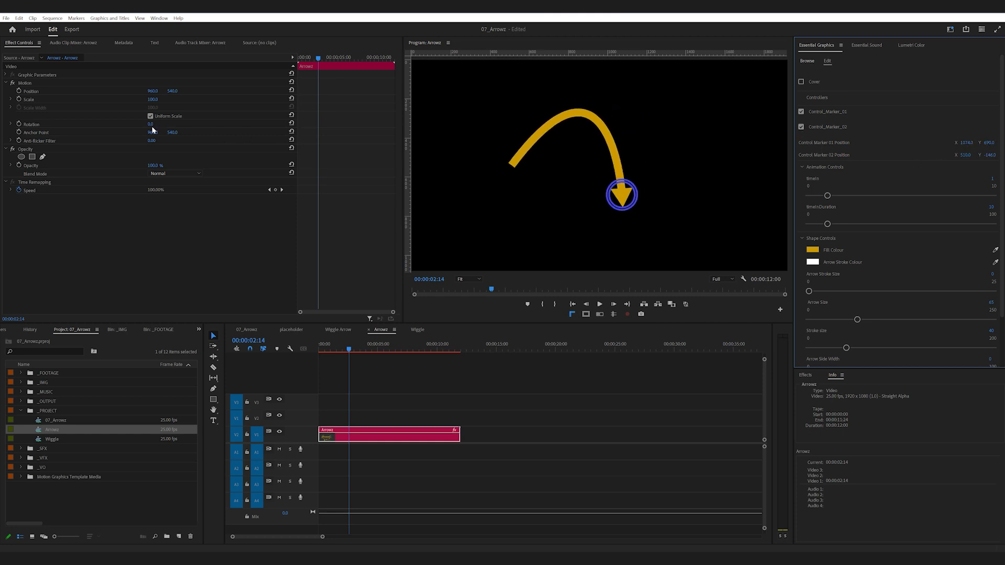
- Rotate the arrow clip by about 65° and play its animation from the start with the control markers hidden
{"action": "left_click_drag", "start_coordinate": [150, 124], "coordinate": [185, 124]}
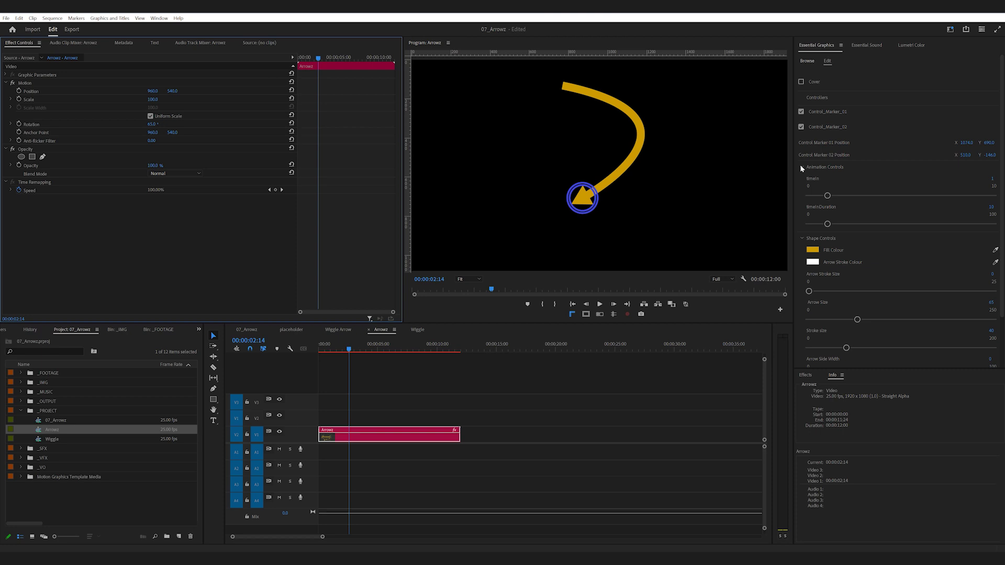
{"action": "left_click", "coordinate": [802, 112]}
{"action": "left_click_drag", "start_coordinate": [334, 345], "coordinate": [317, 344]}
{"action": "key", "text": "space"}
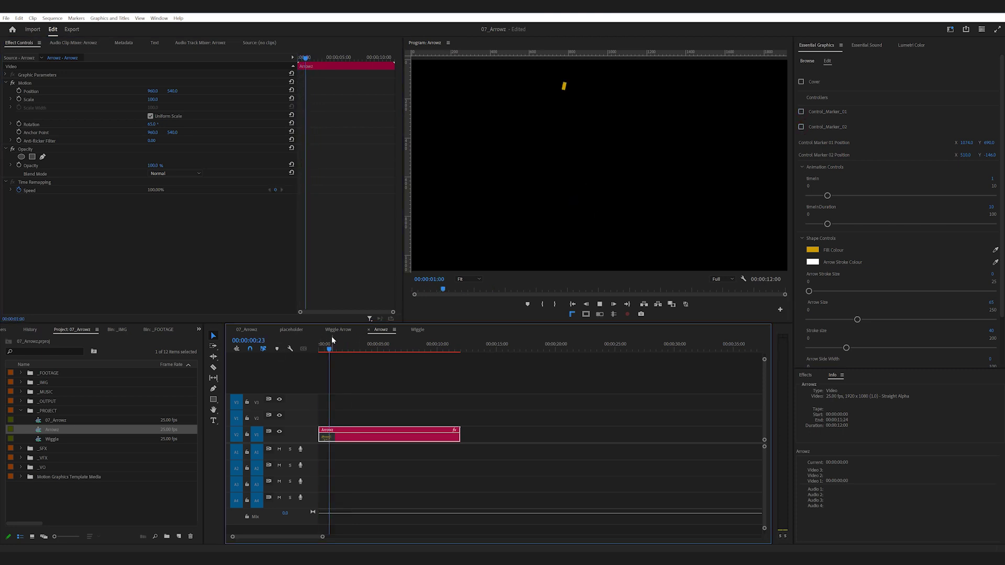
{"action": "key", "text": "space"}
- Reshape the arrow into a tighter hook, with Control Marker 02's Y at -358 and Control Marker 01's X at about 866
{"action": "mouse_move", "coordinate": [990, 155]}
{"action": "left_mouse_down"}
{"action": "mouse_move", "coordinate": [878, 155]}
{"action": "mouse_move", "coordinate": [1004, 155]}
{"action": "left_mouse_up"}
{"action": "mouse_move", "coordinate": [964, 142]}
{"action": "left_mouse_down"}
{"action": "mouse_move", "coordinate": [979, 142]}
{"action": "mouse_move", "coordinate": [856, 143]}
{"action": "left_mouse_up"}
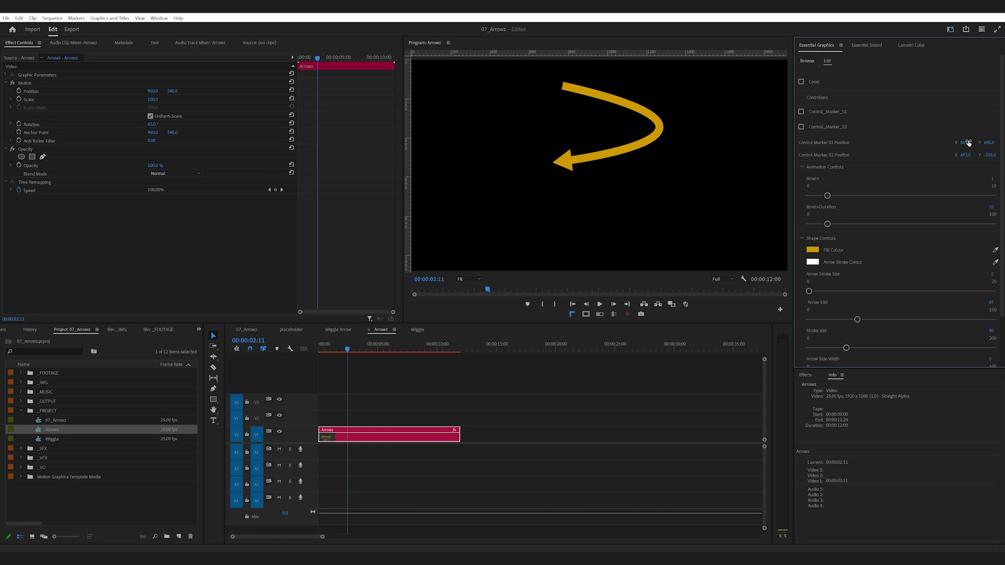
- Set the clip's vertical position to 706 and its rotation to 28°, and play the result from the start
{"action": "left_click_drag", "start_coordinate": [171, 91], "coordinate": [287, 91]}
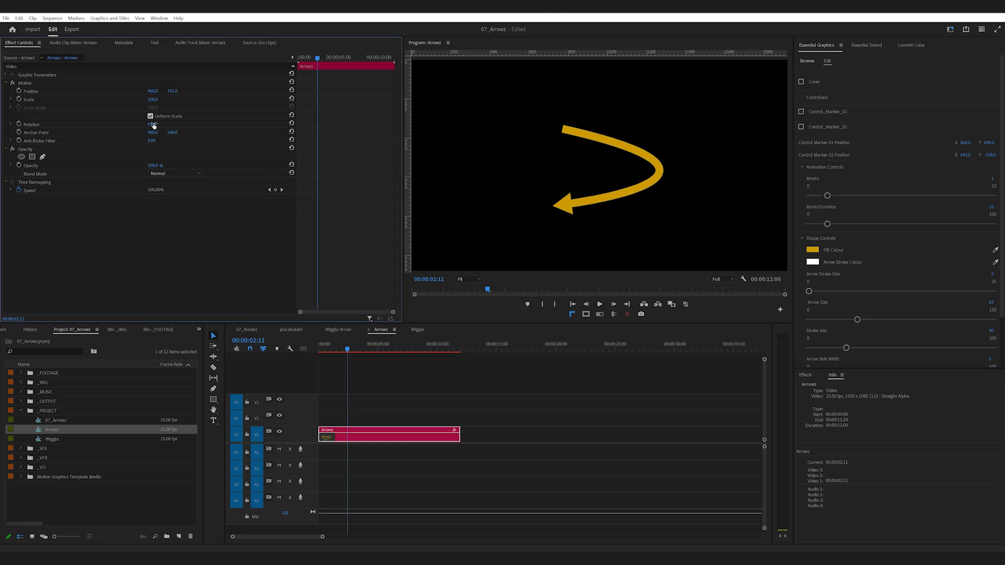
{"action": "left_click_drag", "start_coordinate": [152, 124], "coordinate": [133, 124]}
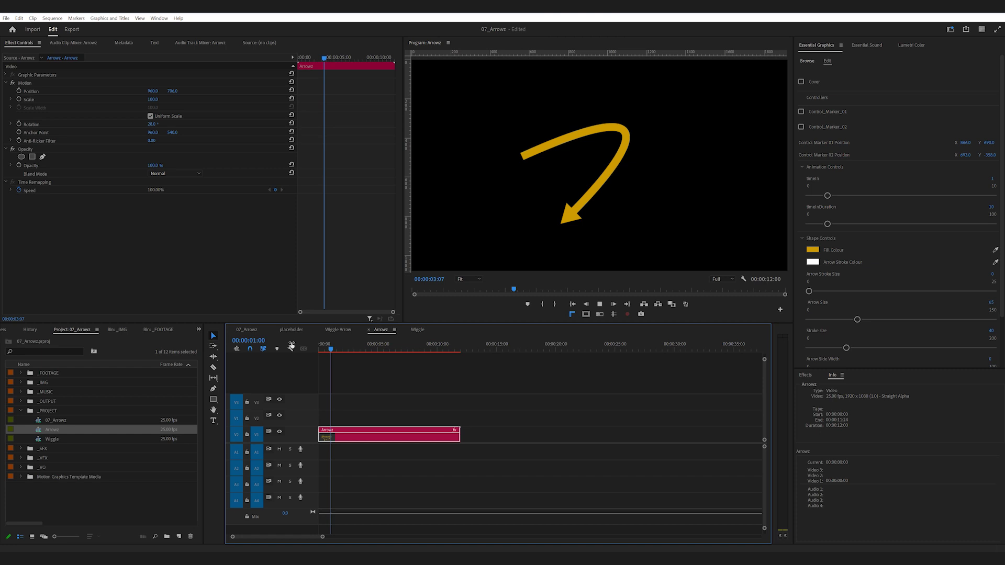
{"action": "key", "text": "Home"}
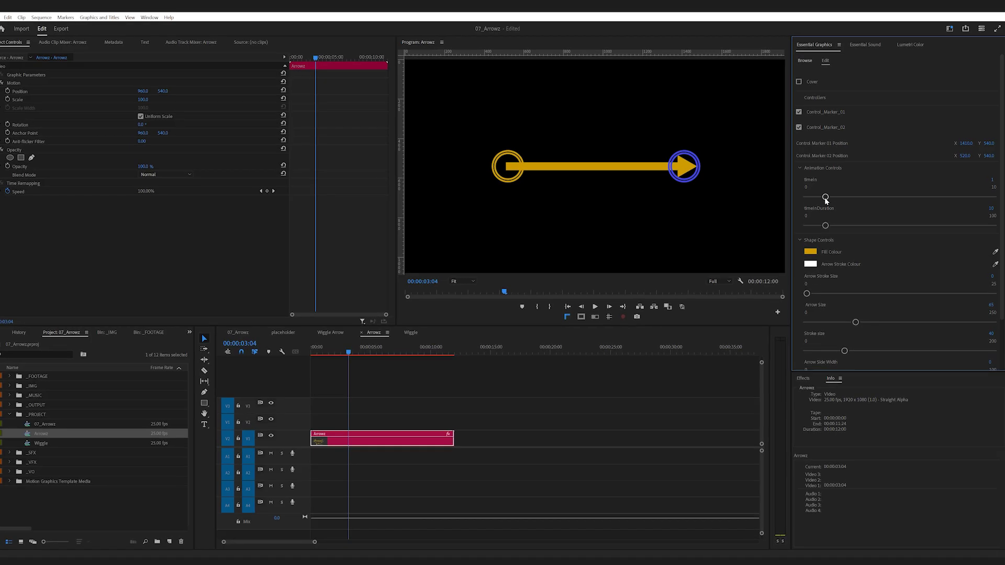
- Set timeIn to 0 and timeInDuration to 5 for the arrow animation, and hide both control markers
{"action": "left_click_drag", "start_coordinate": [728, 255], "coordinate": [705, 255]}
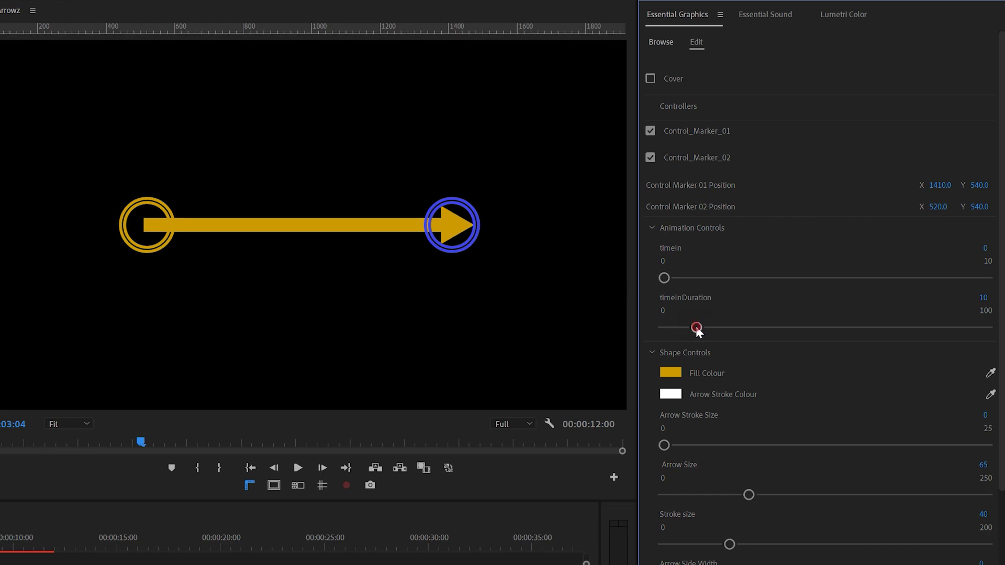
{"action": "left_click_drag", "start_coordinate": [697, 329], "coordinate": [679, 328]}
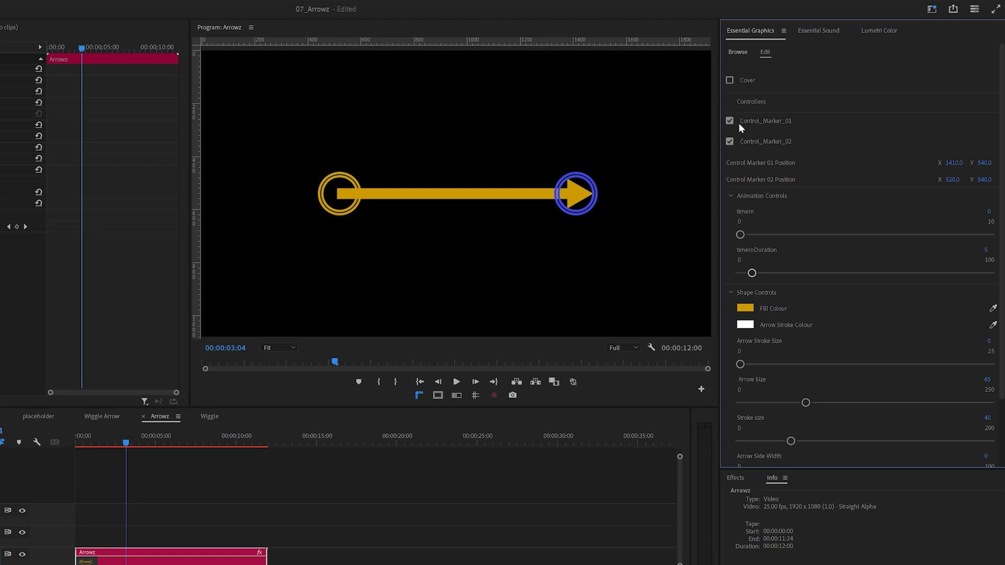
{"action": "left_click", "coordinate": [651, 158]}
{"action": "left_click", "coordinate": [801, 129]}
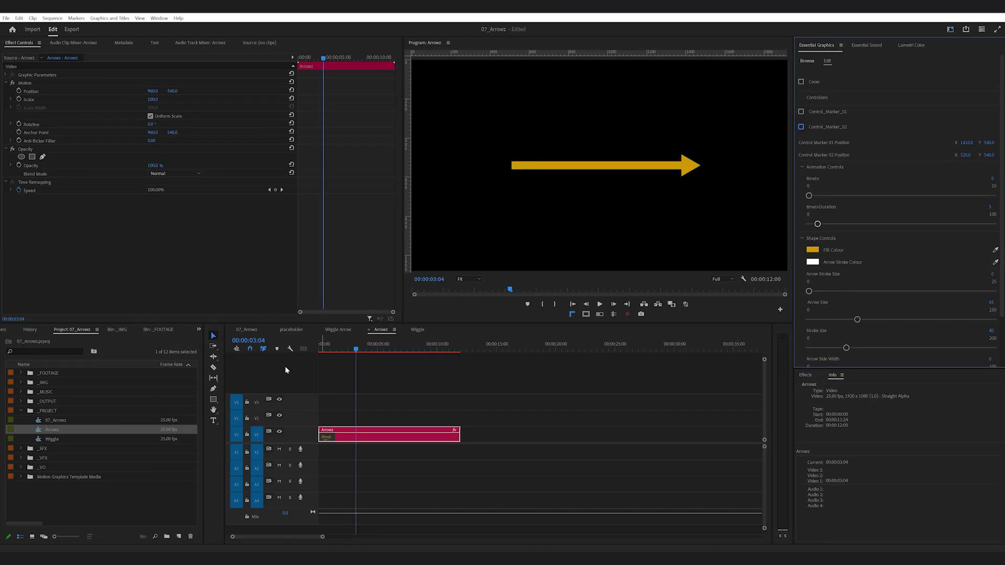
- Play the arrow's animation twice from the start to check the intro timing
{"action": "left_click_drag", "start_coordinate": [326, 346], "coordinate": [280, 347]}
{"action": "key", "text": "space"}
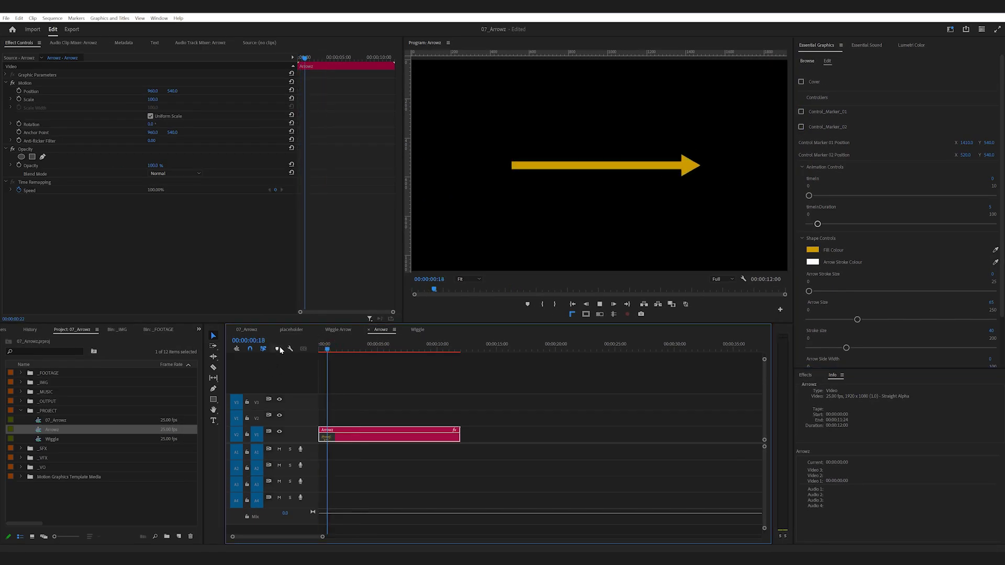
{"action": "key", "text": "space"}
{"action": "left_click_drag", "start_coordinate": [327, 349], "coordinate": [300, 344]}
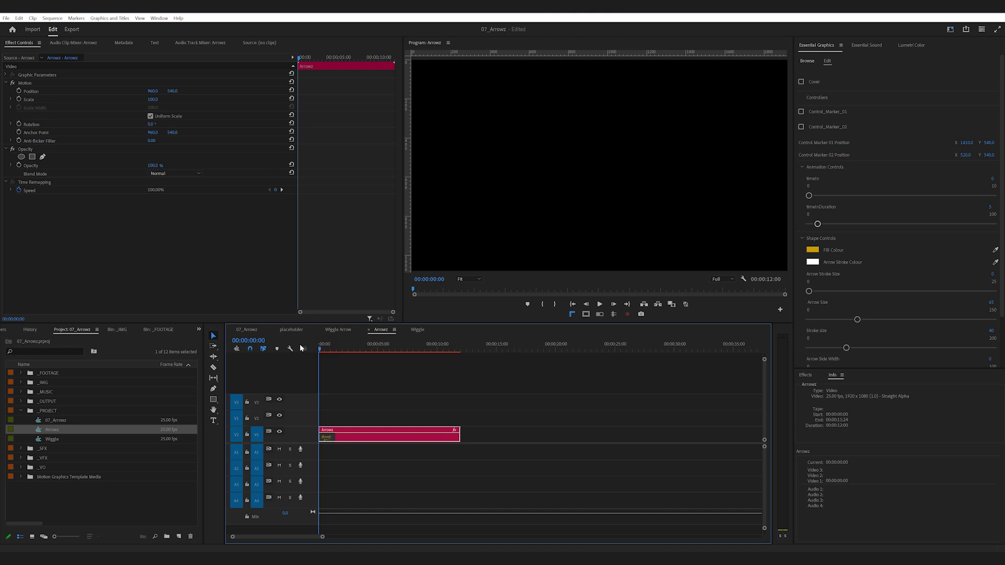
{"action": "key", "text": "space"}
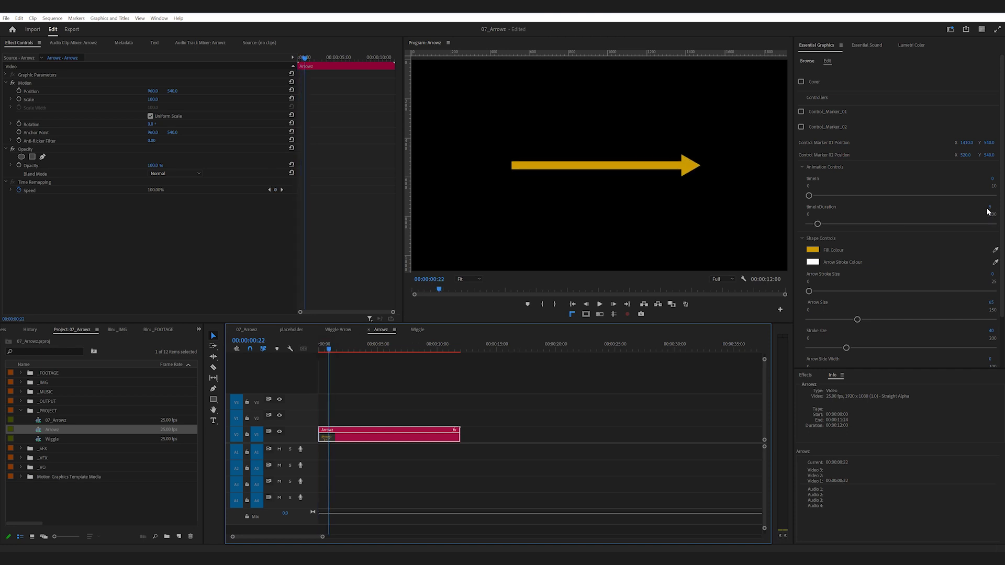
- Set the arrow animation's timeInDuration to 20
{"action": "left_click", "coordinate": [989, 208]}
{"action": "type", "text": "20"}
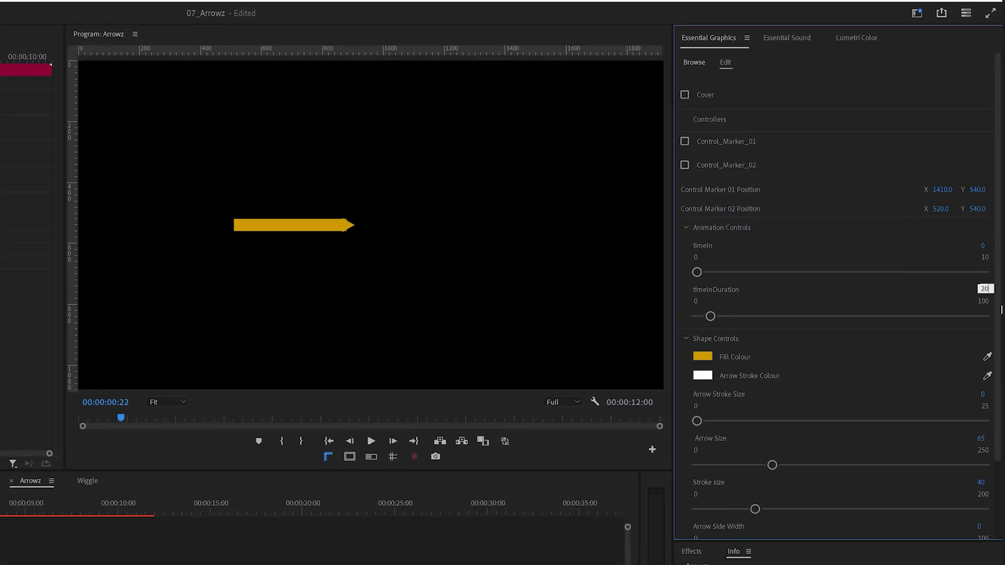
{"action": "key", "text": "Return"}
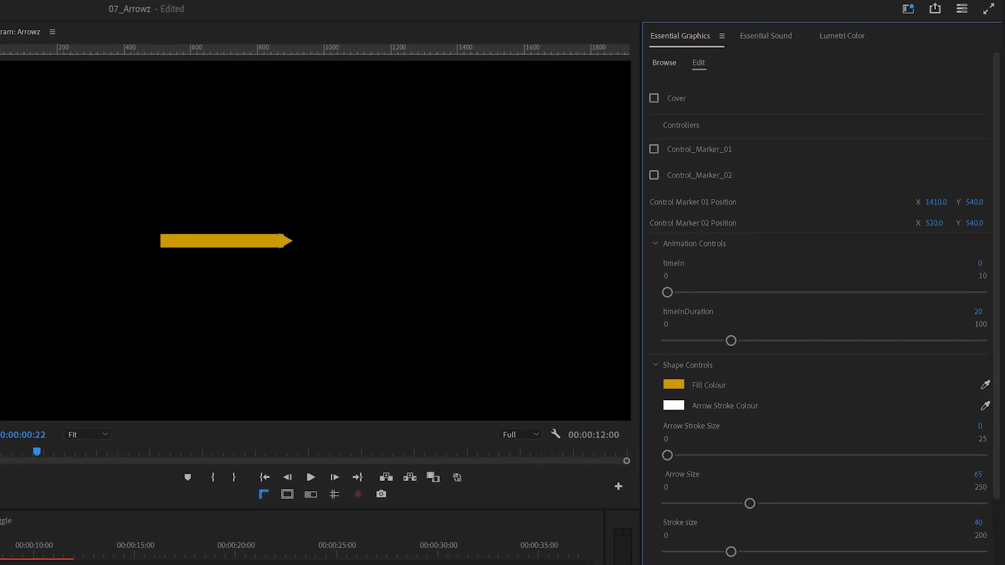
- Replay the straight arrow's intro from the start to check its current timing
{"action": "key", "text": "Home"}
{"action": "key", "text": "space"}
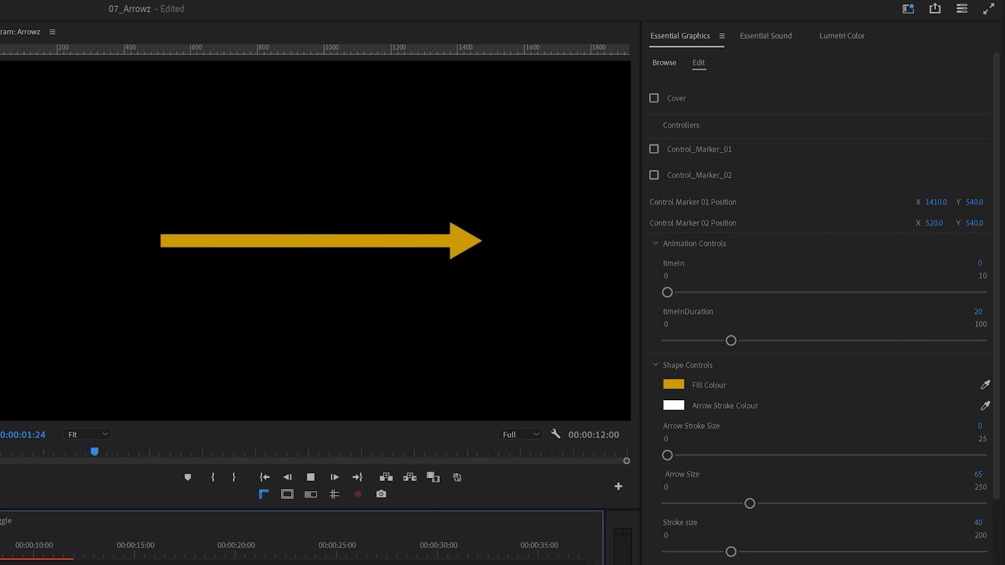
{"action": "left_click_drag", "start_coordinate": [251, 393], "coordinate": [287, 350]}
{"action": "key", "text": "space"}
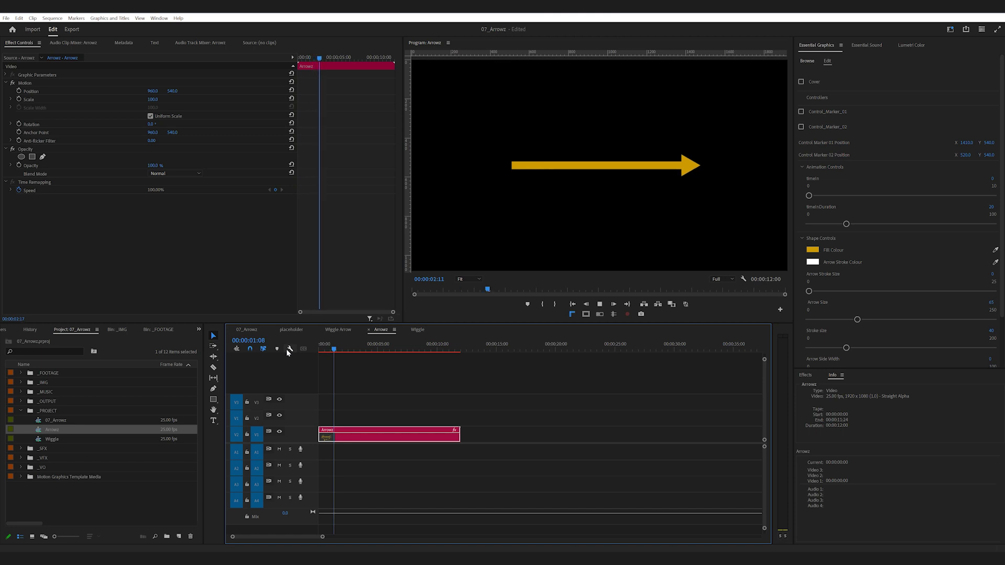
{"action": "key", "text": "space"}
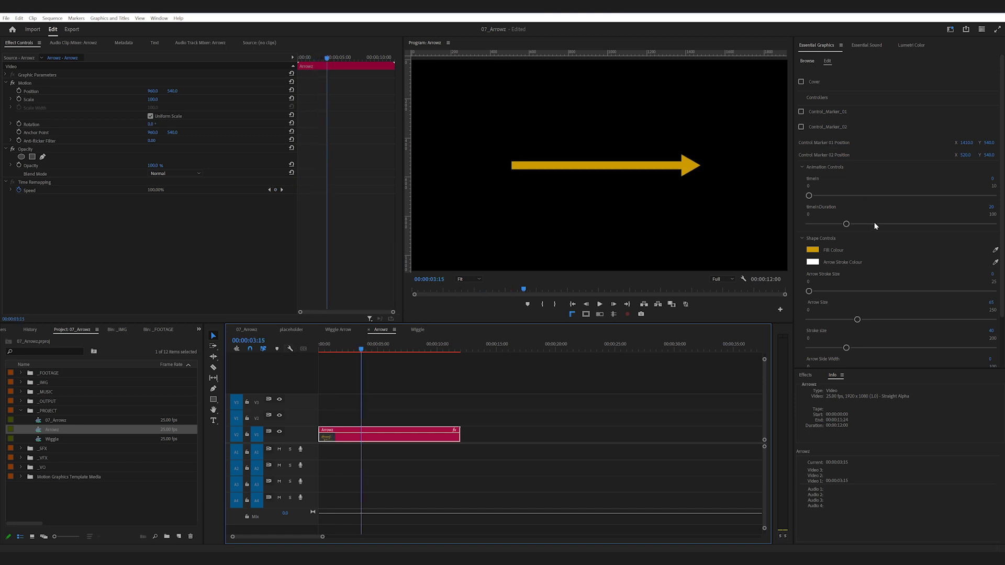
- Set the arrow's fill colour to green and its arrow stroke colour to dark red
{"action": "scroll", "coordinate": [875, 256], "scroll_direction": "down", "scroll_amount": 3}
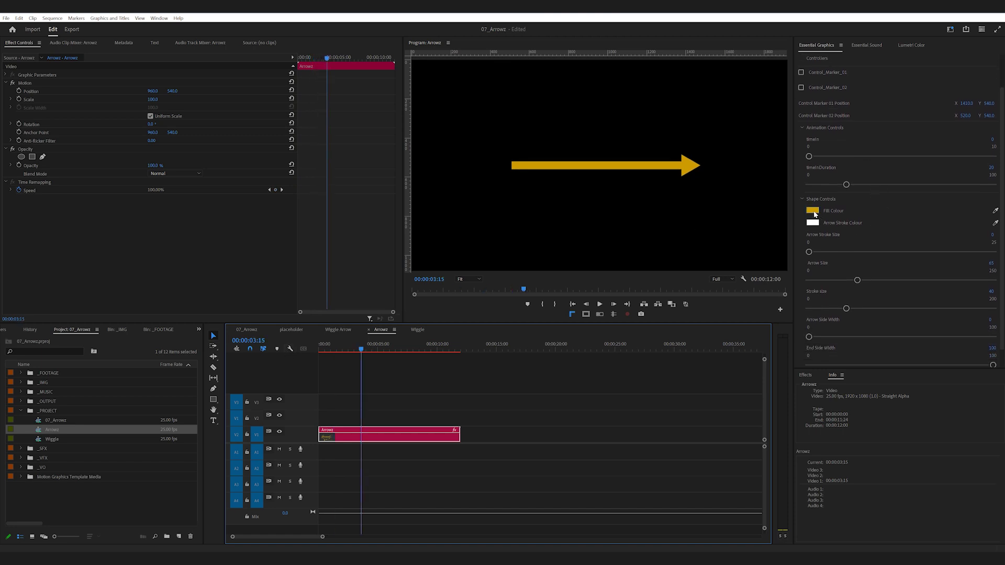
{"action": "left_click", "coordinate": [814, 212]}
{"action": "left_click", "coordinate": [518, 264]}
{"action": "mouse_move", "coordinate": [492, 268]}
{"action": "left_mouse_down"}
{"action": "mouse_move", "coordinate": [507, 258]}
{"action": "mouse_move", "coordinate": [508, 281]}
{"action": "left_mouse_up"}
{"action": "left_click", "coordinate": [583, 228]}
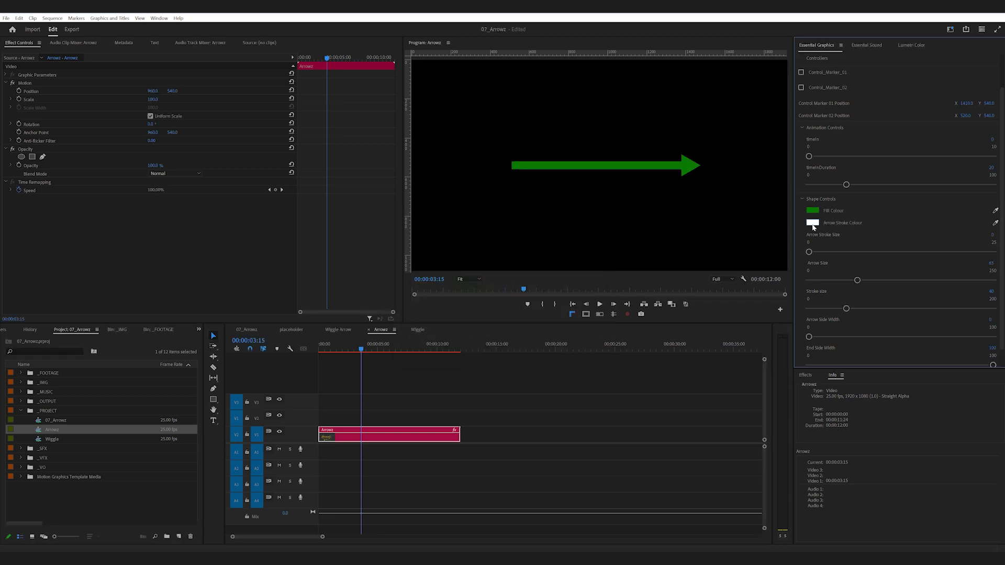
{"action": "left_click", "coordinate": [812, 223]}
{"action": "mouse_move", "coordinate": [510, 276]}
{"action": "left_mouse_down"}
{"action": "mouse_move", "coordinate": [507, 301]}
{"action": "mouse_move", "coordinate": [507, 289]}
{"action": "left_mouse_up"}
{"action": "left_click", "coordinate": [585, 228]}
- Set Arrow Size to 90, Stroke size to 74, Arrow Side Width to 96 and End Side Width to 99
{"action": "mouse_move", "coordinate": [810, 252]}
{"action": "left_mouse_down"}
{"action": "mouse_move", "coordinate": [974, 262]}
{"action": "mouse_move", "coordinate": [829, 259]}
{"action": "mouse_move", "coordinate": [818, 267]}
{"action": "mouse_move", "coordinate": [921, 280]}
{"action": "mouse_move", "coordinate": [880, 284]}
{"action": "left_mouse_up"}
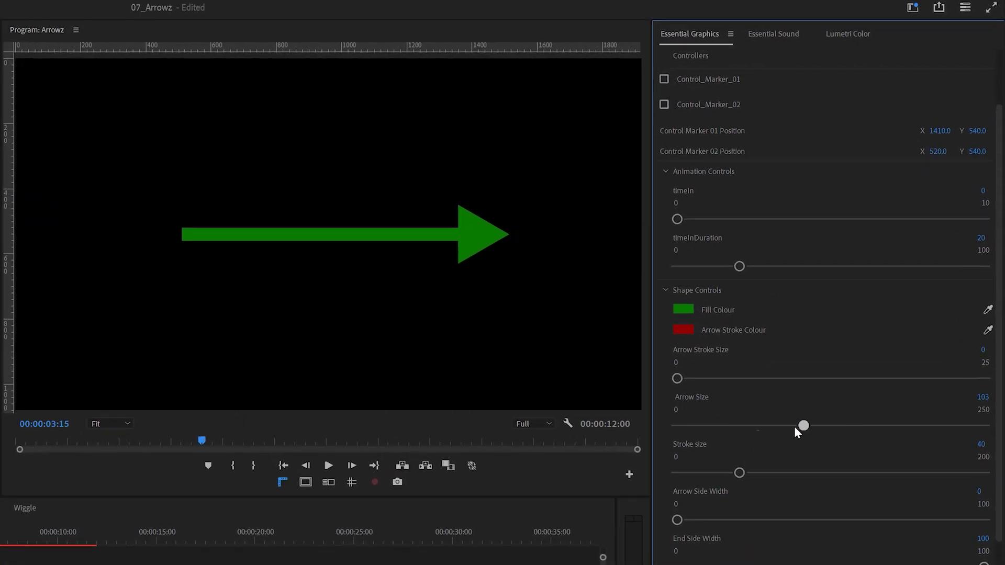
{"action": "mouse_move", "coordinate": [795, 432]}
{"action": "left_mouse_down"}
{"action": "mouse_move", "coordinate": [778, 427]}
{"action": "mouse_move", "coordinate": [803, 427]}
{"action": "mouse_move", "coordinate": [788, 427]}
{"action": "mouse_move", "coordinate": [787, 439]}
{"action": "mouse_move", "coordinate": [798, 438]}
{"action": "left_mouse_up"}
{"action": "scroll", "coordinate": [834, 414], "scroll_direction": "down", "scroll_amount": 1}
{"action": "left_click_drag", "start_coordinate": [680, 487], "coordinate": [968, 488]}
{"action": "mouse_move", "coordinate": [984, 534]}
{"action": "left_mouse_down"}
{"action": "mouse_move", "coordinate": [908, 535]}
{"action": "mouse_move", "coordinate": [980, 533]}
{"action": "left_mouse_up"}
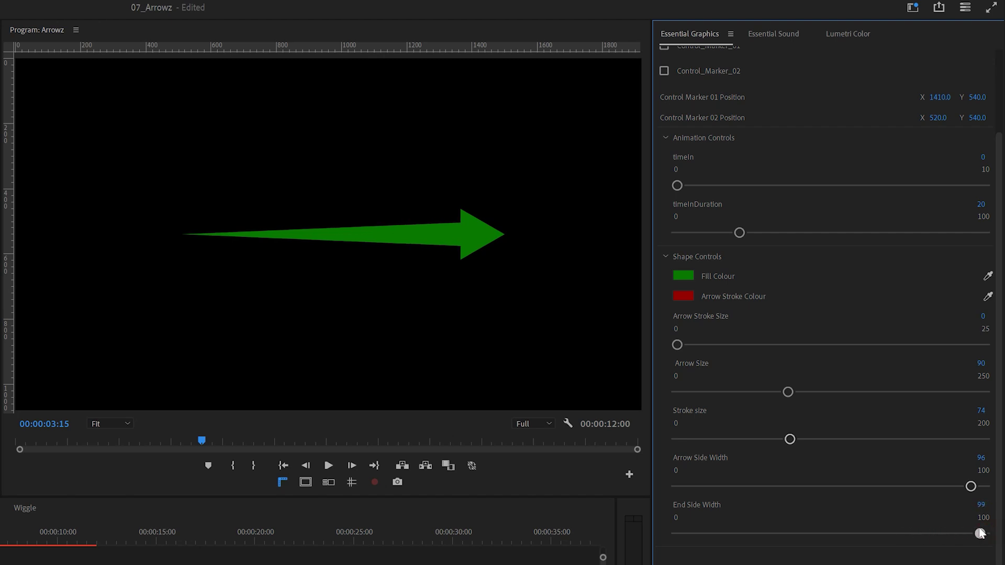
- Set Arrow Size to about 116, Arrow Side Width to 0 and End Side Width to 43
{"action": "left_click_drag", "start_coordinate": [970, 487], "coordinate": [951, 488]}
{"action": "left_click_drag", "start_coordinate": [788, 392], "coordinate": [820, 392]}
{"action": "left_click_drag", "start_coordinate": [952, 488], "coordinate": [647, 488]}
{"action": "left_click_drag", "start_coordinate": [979, 534], "coordinate": [847, 534]}
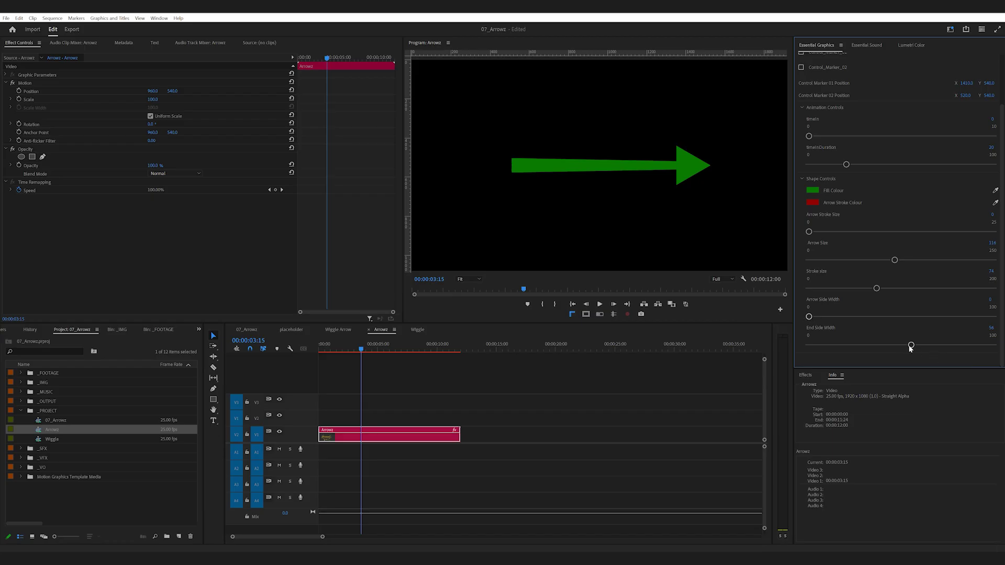
{"action": "left_click_drag", "start_coordinate": [848, 534], "coordinate": [812, 534]}
- Bend the arrow by setting Control Marker 01 X to 1317 and Control Marker 02 Y to 922, showing the markers only while adjusting
{"action": "left_click_drag", "start_coordinate": [1002, 190], "coordinate": [998, 231]}
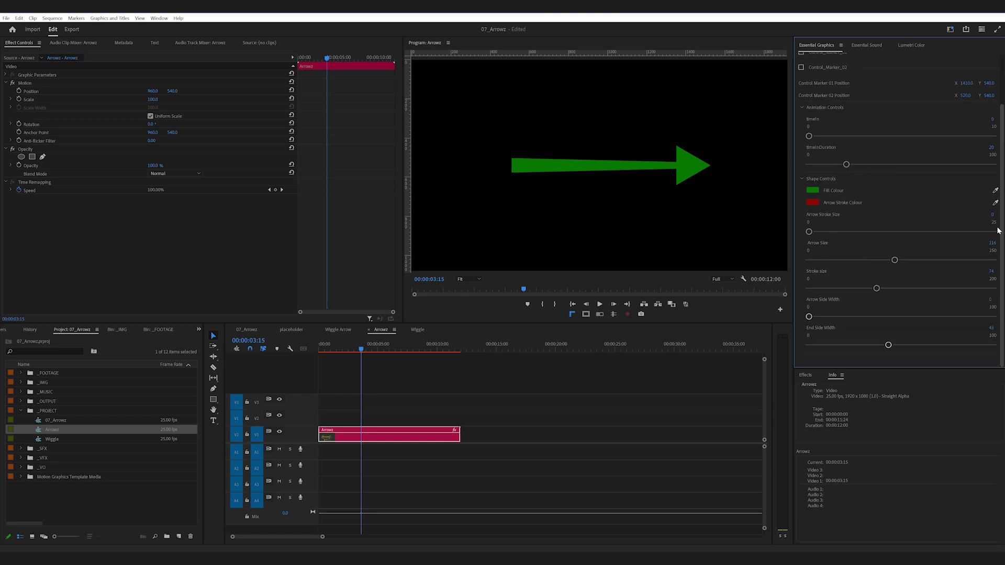
{"action": "scroll", "coordinate": [966, 118], "scroll_direction": "up", "scroll_amount": 1}
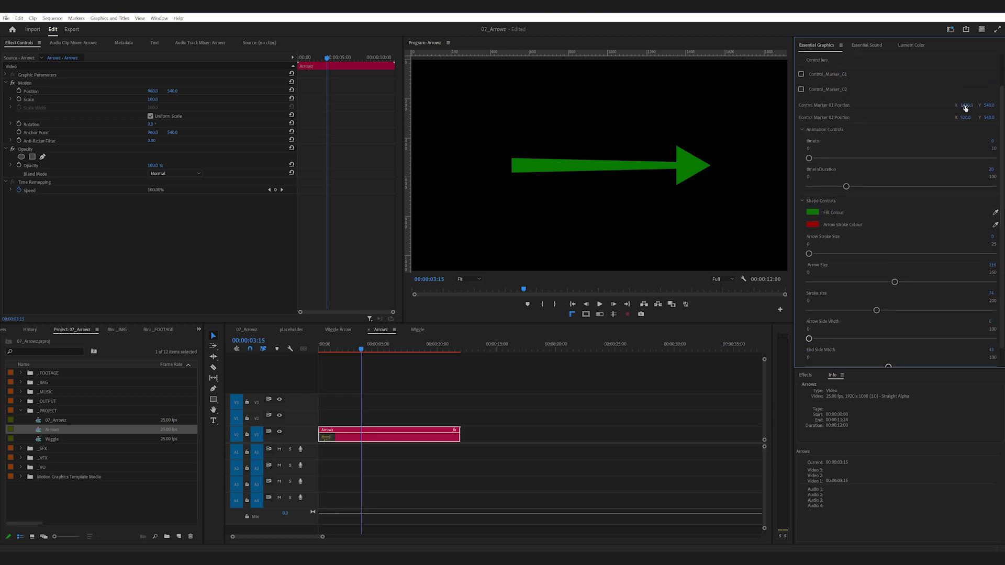
{"action": "left_click", "coordinate": [801, 74]}
{"action": "left_click", "coordinate": [801, 89]}
{"action": "mouse_move", "coordinate": [989, 117]}
{"action": "left_mouse_down"}
{"action": "mouse_move", "coordinate": [1004, 118]}
{"action": "mouse_move", "coordinate": [820, 111]}
{"action": "left_mouse_up"}
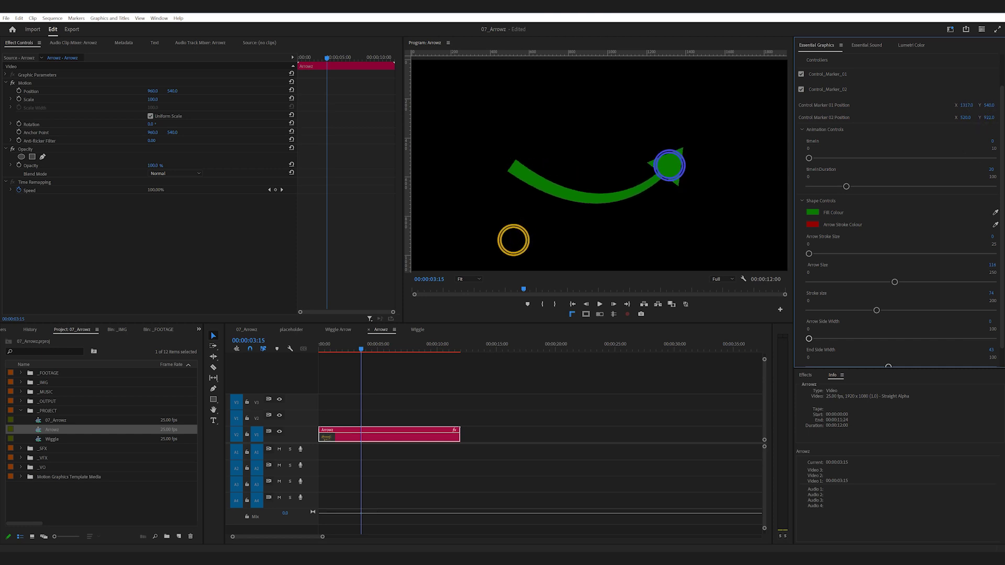
{"action": "left_click", "coordinate": [801, 89]}
{"action": "left_click", "coordinate": [801, 74]}
- Preview the curved arrow's intro, set timeInDuration to 14, and replay it from the start
{"action": "left_click", "coordinate": [315, 350]}
{"action": "key", "text": "space"}
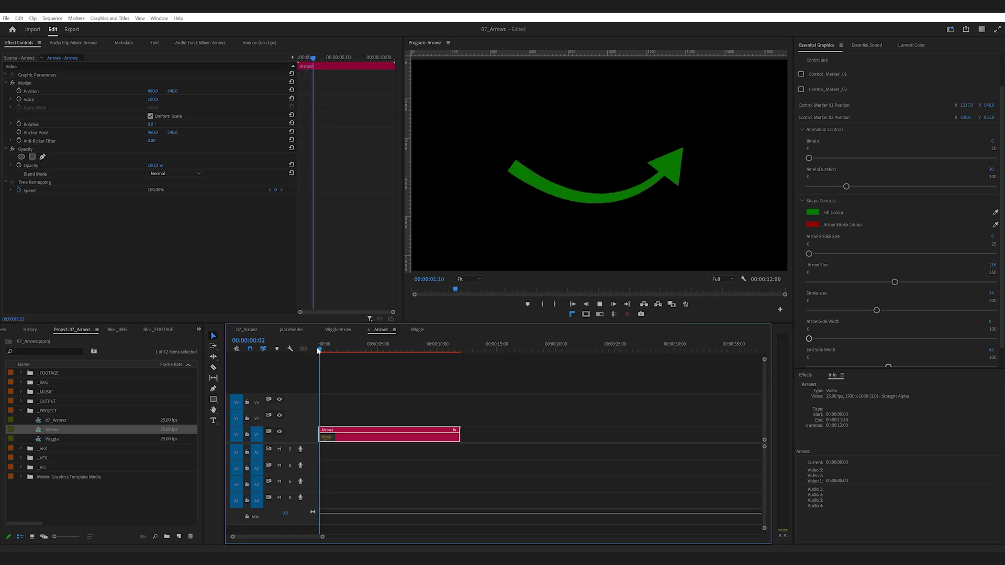
{"action": "left_click_drag", "start_coordinate": [847, 186], "coordinate": [840, 187]}
{"action": "left_click_drag", "start_coordinate": [327, 350], "coordinate": [295, 350]}
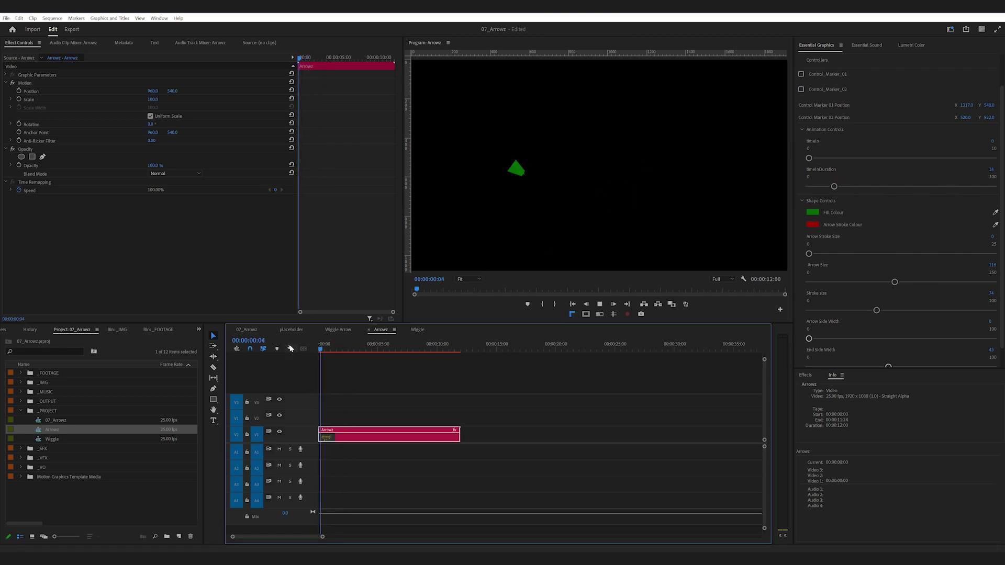
{"action": "key", "text": "space"}
{"action": "key", "text": "space"}
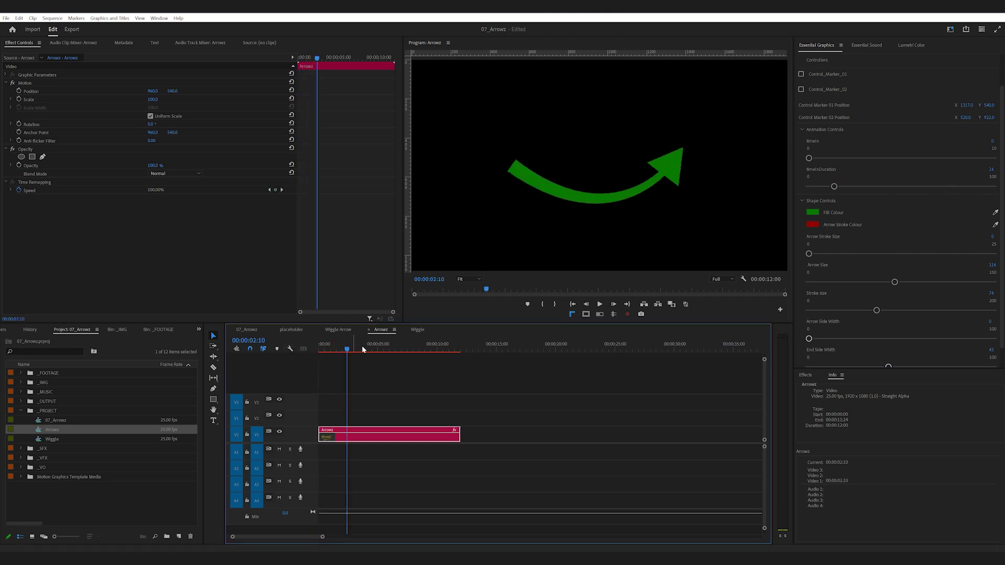
- Open the Wiggle sequence and add the Wiggle (Premiere Pro) template at the start of track V1
{"action": "double_click", "coordinate": [51, 440]}
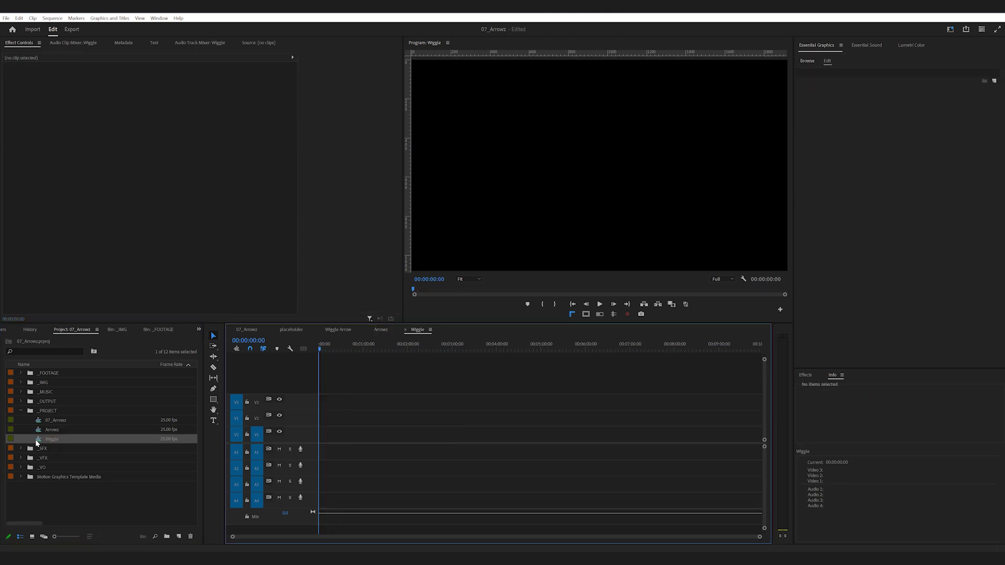
{"action": "left_click", "coordinate": [806, 61]}
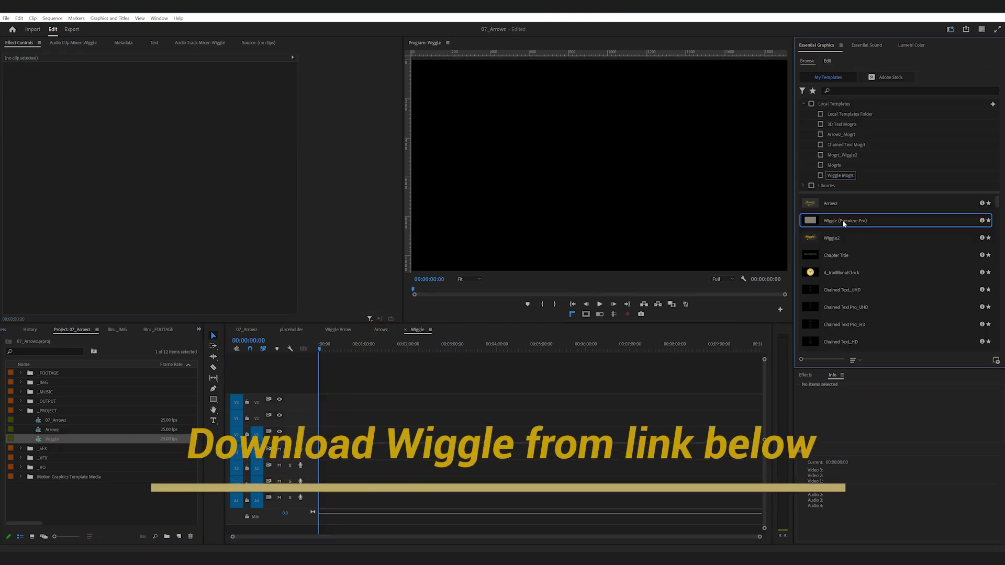
{"action": "left_click_drag", "start_coordinate": [477, 368], "coordinate": [324, 434]}
{"action": "key", "text": "="}
{"action": "key", "text": "="}
{"action": "key", "text": "="}
{"action": "key", "text": "="}
{"action": "key", "text": "="}
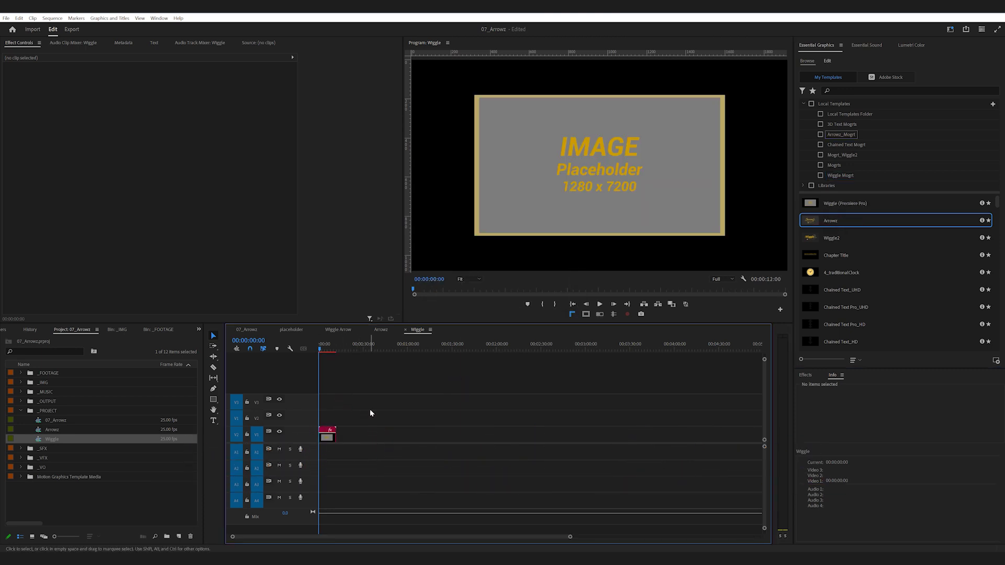
- Try Wiggle Text on the Wiggle clip, and set what to wiggle to Wiggle Media Asset
{"action": "left_click", "coordinate": [326, 343]}
{"action": "left_click_drag", "start_coordinate": [352, 349], "coordinate": [456, 349]}
{"action": "left_click", "coordinate": [832, 105]}
{"action": "left_click", "coordinate": [834, 113]}
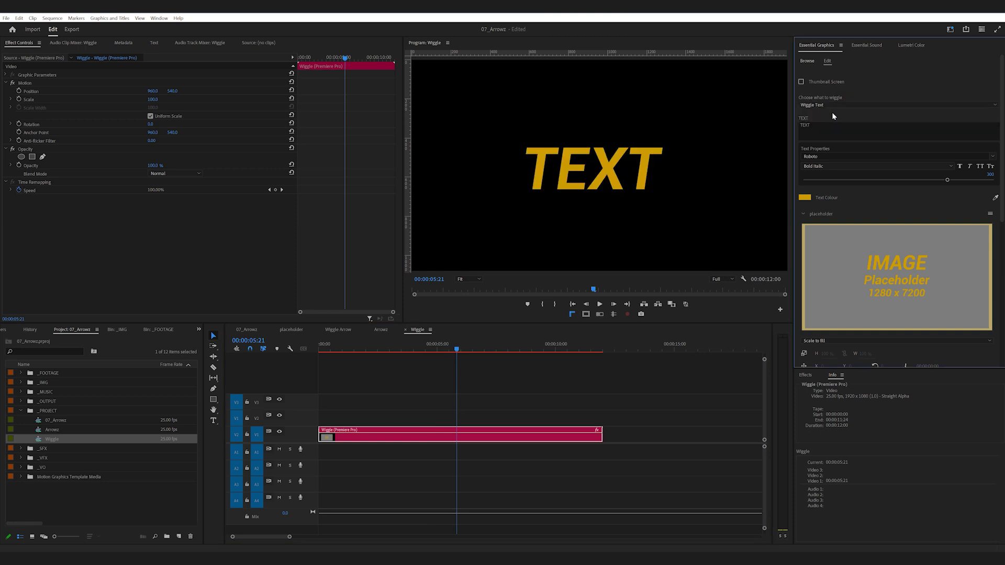
{"action": "left_click", "coordinate": [833, 106]}
{"action": "left_click", "coordinate": [825, 121]}
- Replace the Wiggle clip's placeholder with the round F logo image and set it to Scale to fit
{"action": "left_click_drag", "start_coordinate": [393, 348], "coordinate": [383, 348]}
{"action": "left_click", "coordinate": [990, 214]}
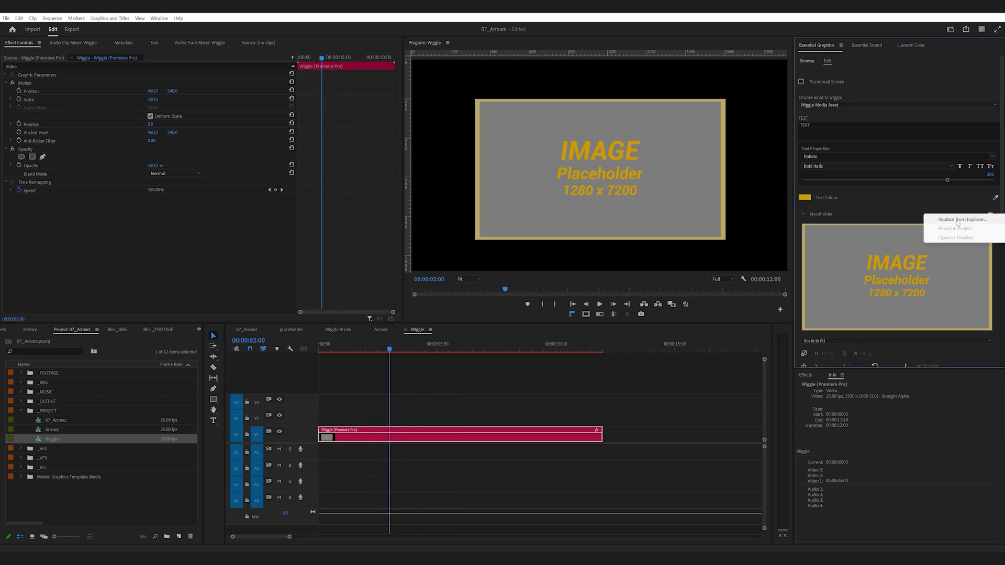
{"action": "left_click", "coordinate": [957, 220]}
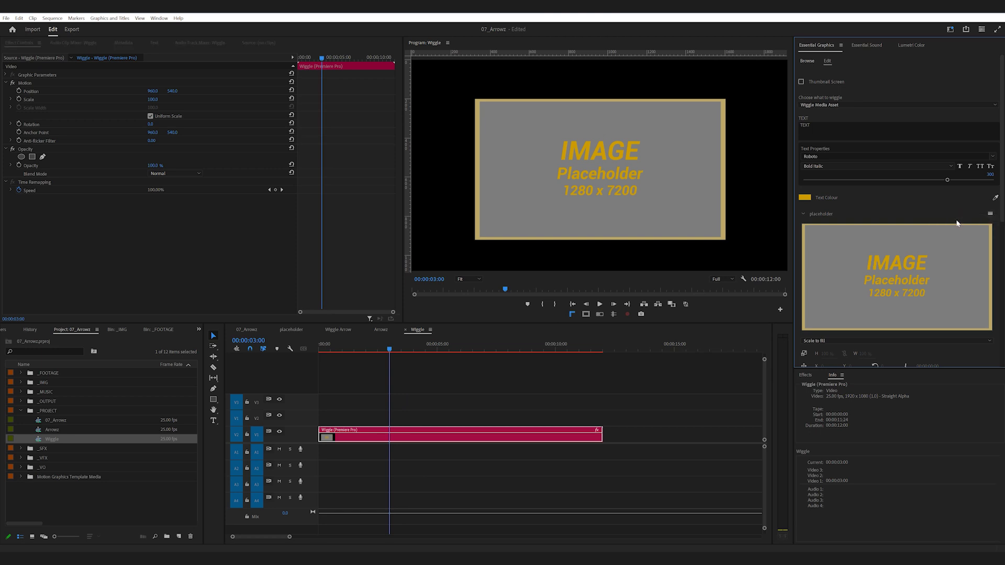
{"action": "left_click", "coordinate": [817, 341]}
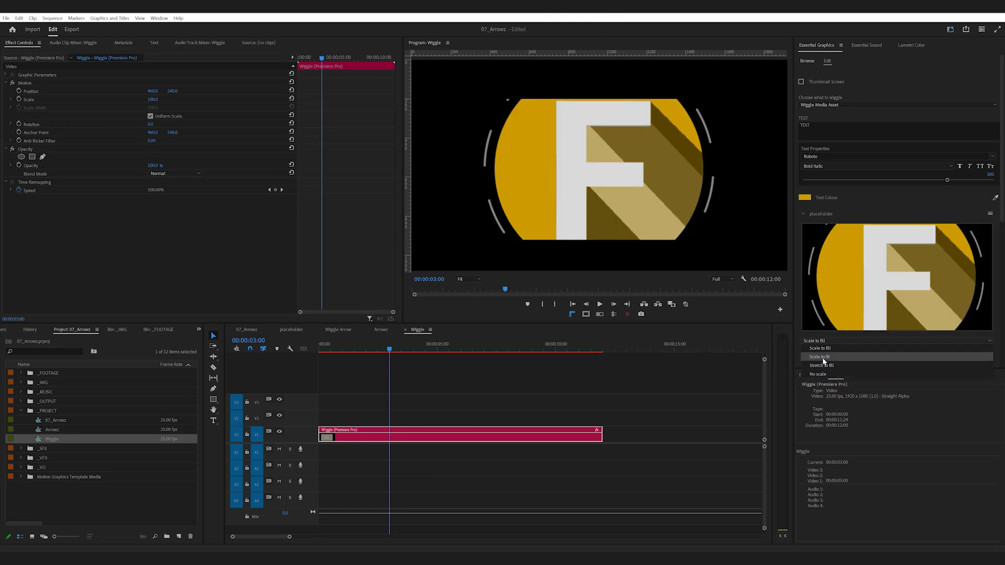
{"action": "left_click", "coordinate": [820, 357]}
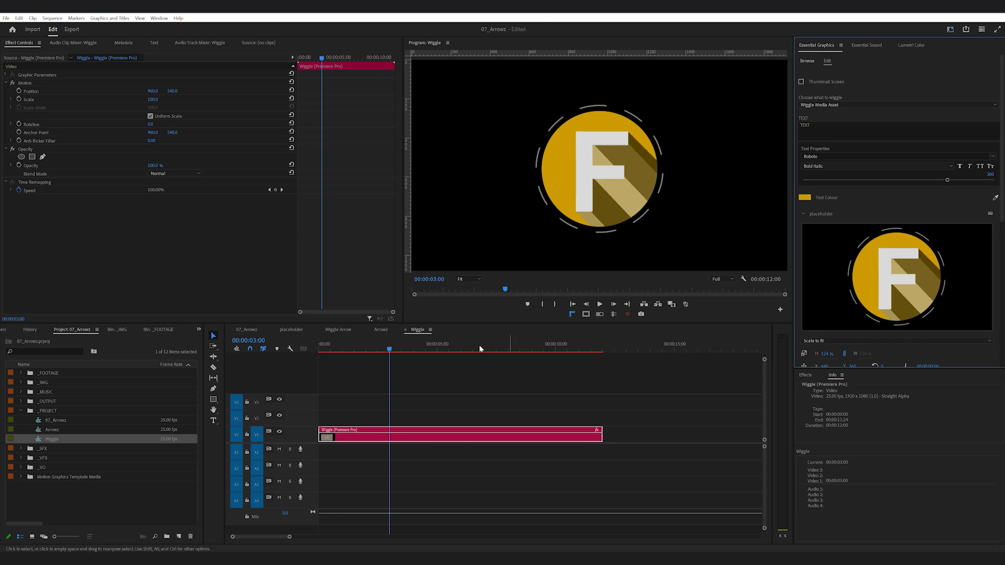
- Play the Wiggle clip from about two seconds to check the logo's wiggle motion
{"action": "left_click", "coordinate": [366, 349]}
{"action": "key", "text": "space"}
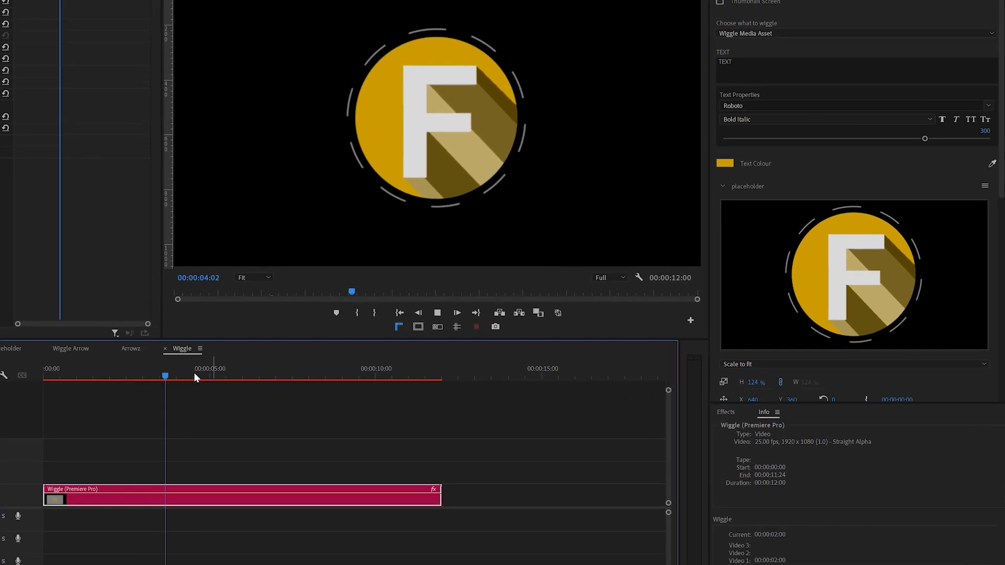
{"action": "key", "text": "space"}
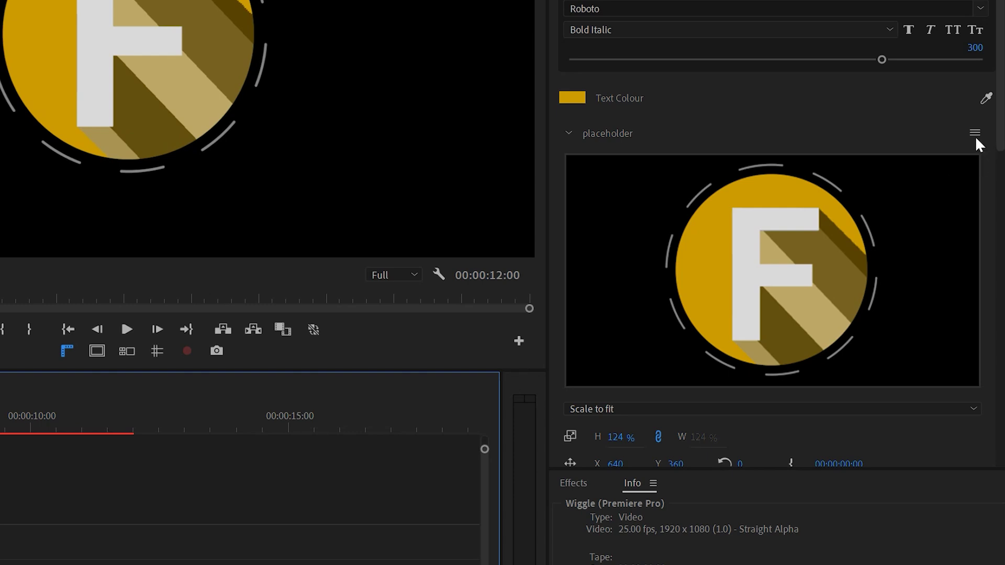
- Open the Wiggle clip's placeholder in its own timeline and add a second video track
{"action": "left_click", "coordinate": [976, 137]}
{"action": "left_click", "coordinate": [904, 186]}
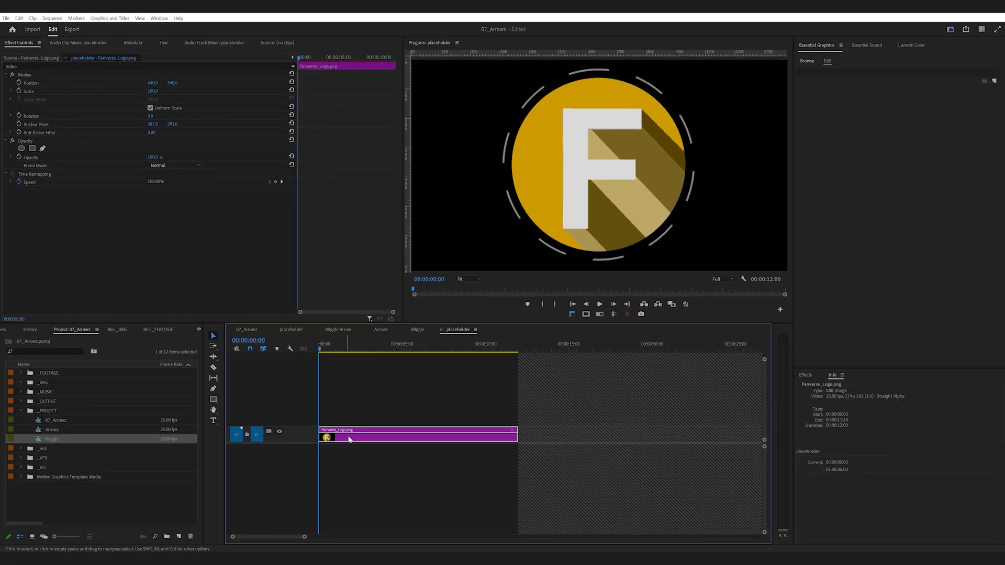
{"action": "right_click", "coordinate": [292, 437]}
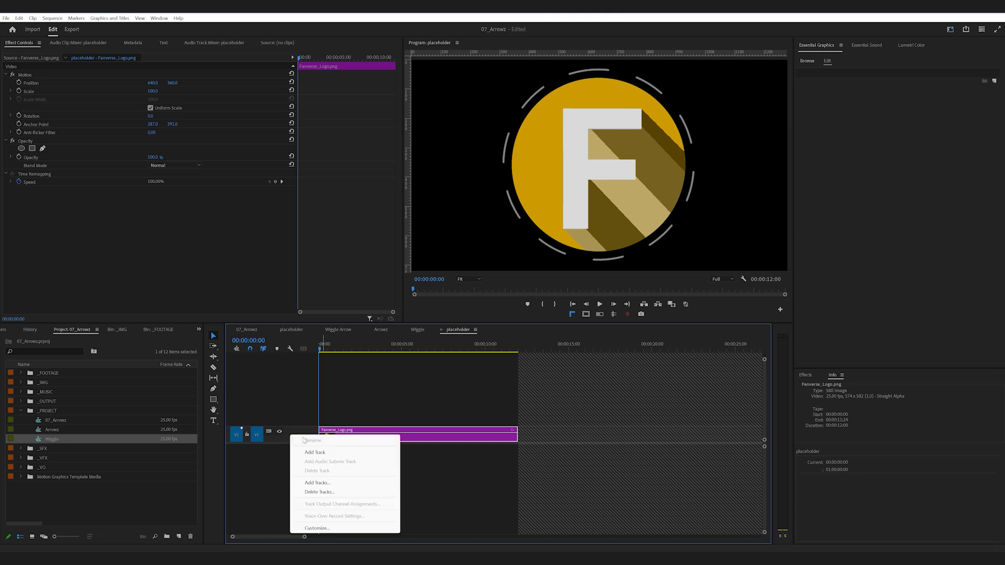
{"action": "left_click", "coordinate": [313, 453]}
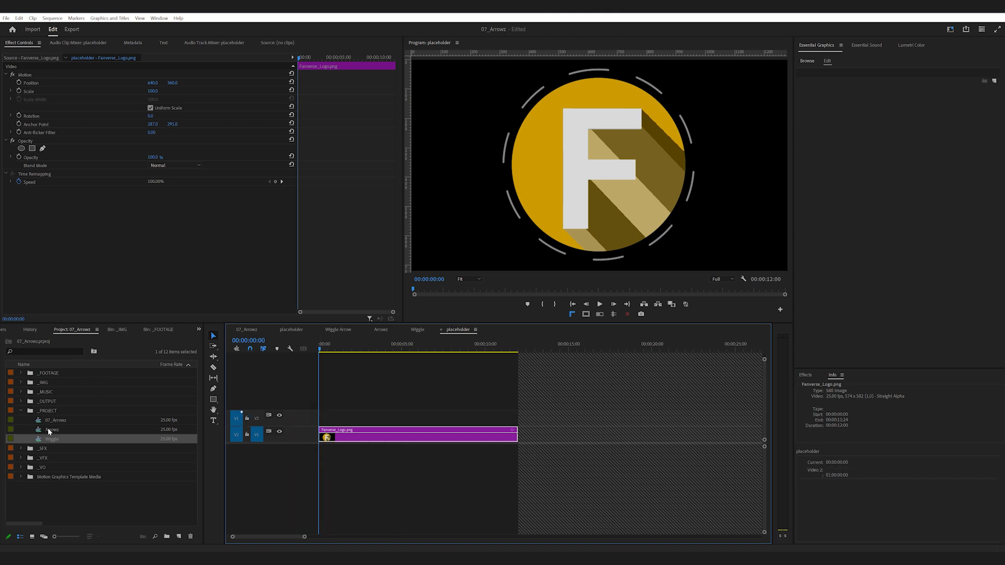
- Place the Arrowz sequence above the logo at the timeline start, hide the logo's track, and preview the arrow alone
{"action": "left_click_drag", "start_coordinate": [49, 430], "coordinate": [315, 420]}
{"action": "key", "text": "space"}
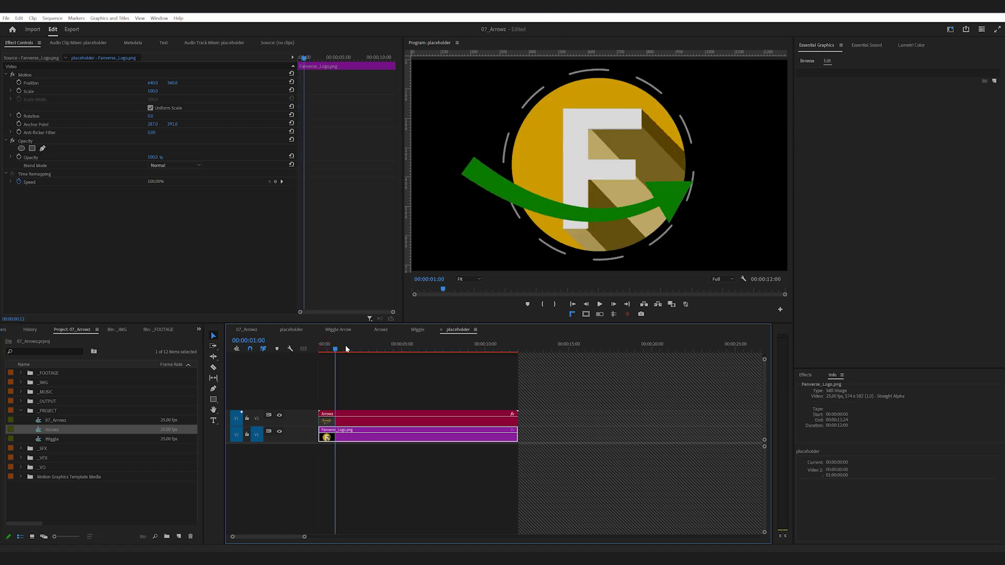
{"action": "left_click", "coordinate": [279, 433]}
{"action": "left_click", "coordinate": [321, 350]}
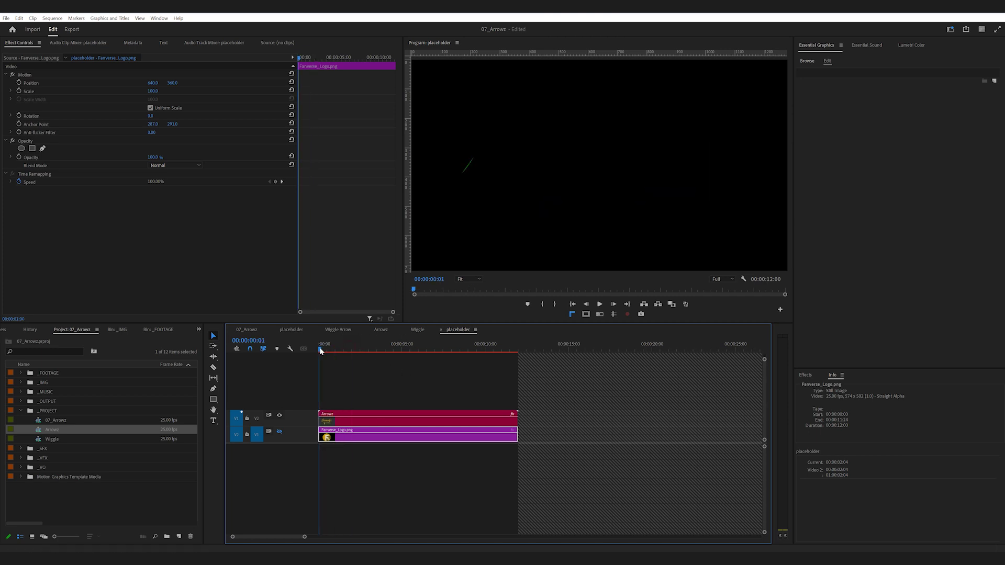
{"action": "left_click_drag", "start_coordinate": [321, 351], "coordinate": [374, 351]}
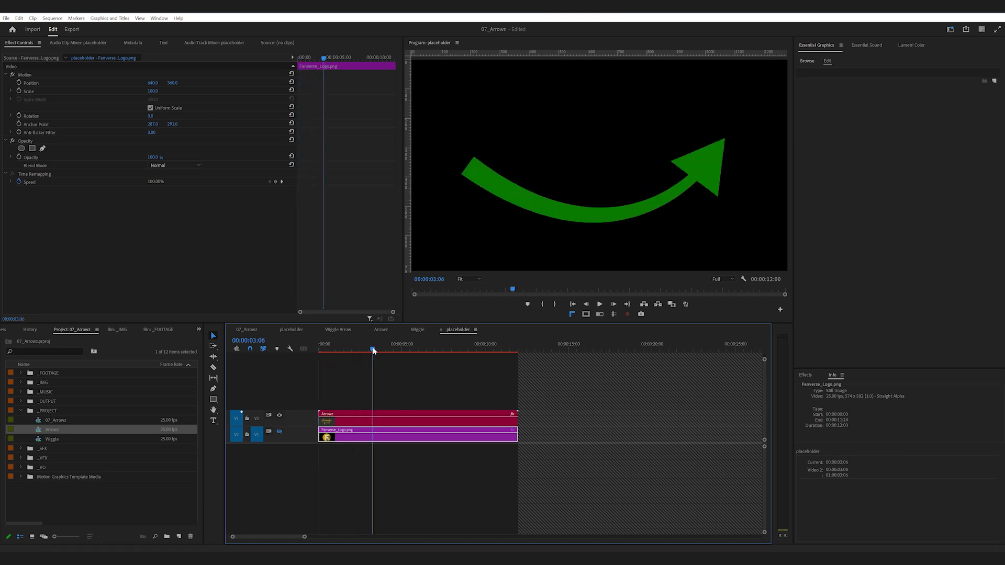
- Return to the Wiggle sequence, play the wiggling arrow, and review the clip's asset and wiggle settings
{"action": "left_click", "coordinate": [420, 330]}
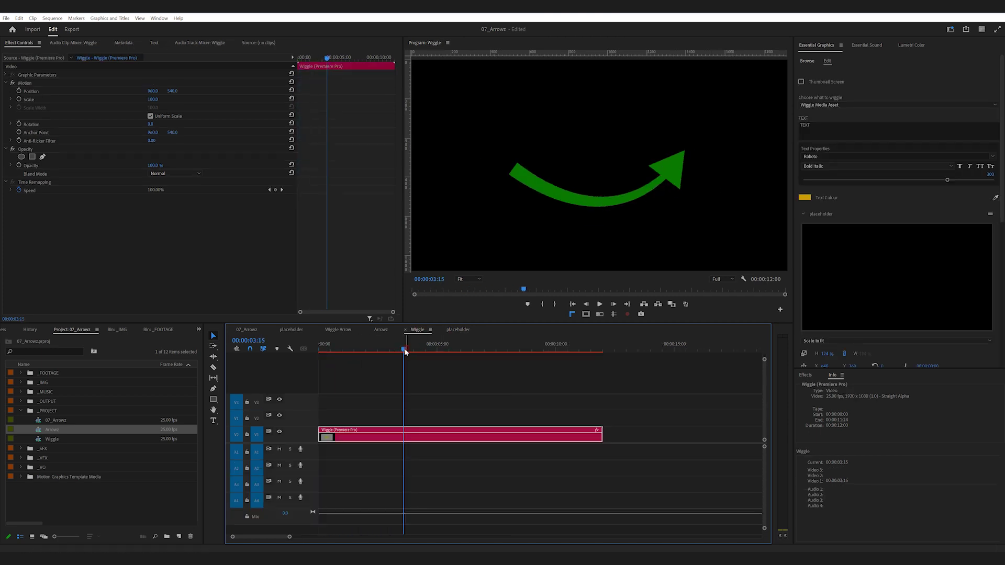
{"action": "left_click_drag", "start_coordinate": [406, 352], "coordinate": [360, 354]}
{"action": "key", "text": "space"}
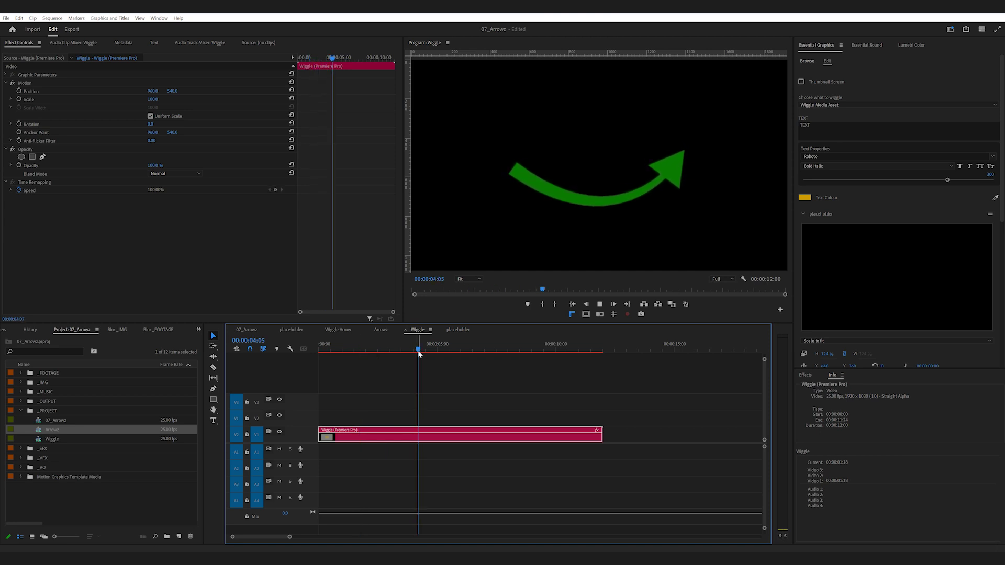
{"action": "key", "text": "space"}
{"action": "scroll", "coordinate": [949, 240], "scroll_direction": "down", "scroll_amount": 5}
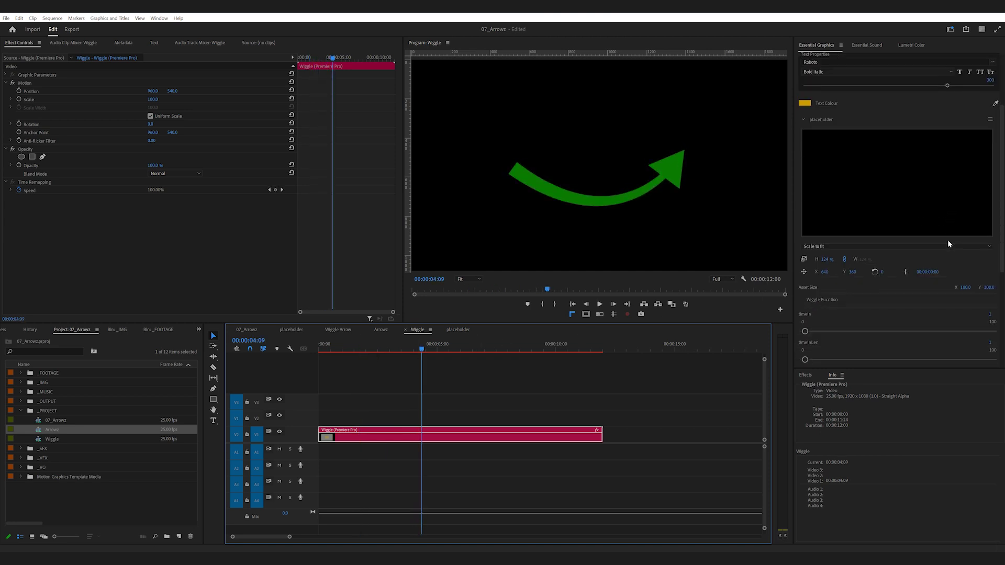
{"action": "scroll", "coordinate": [951, 242], "scroll_direction": "down", "scroll_amount": 2}
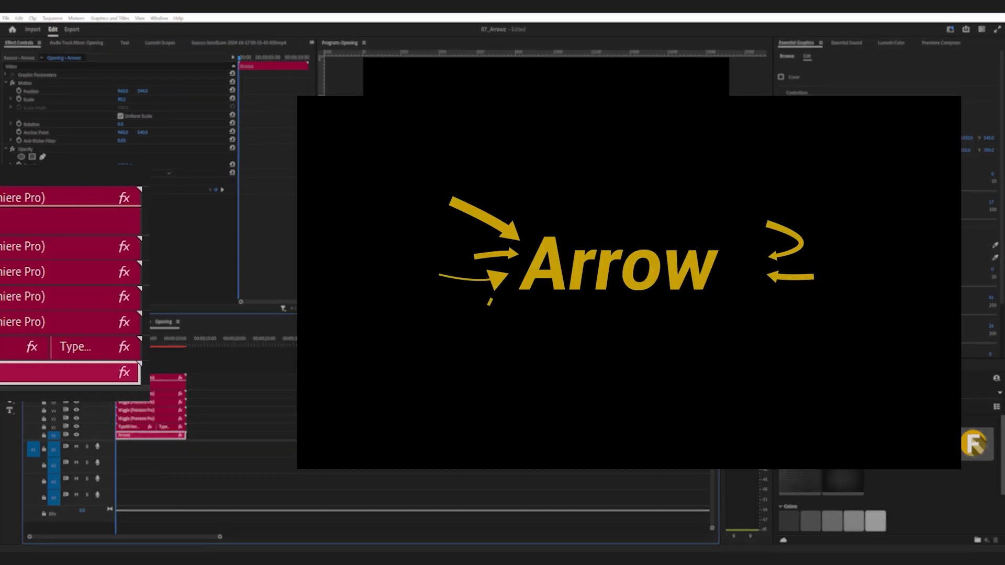